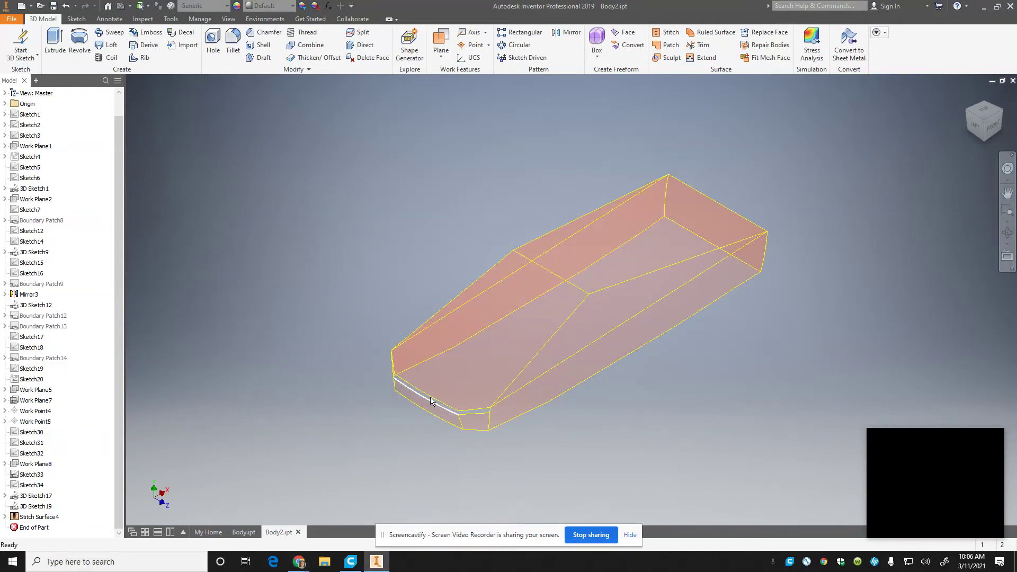
# Step: Show Sketch3 so the Cybertruck side-view blueprint (10.100 × 3.256) appears through Body2
pyautogui.moveTo(966, 477)
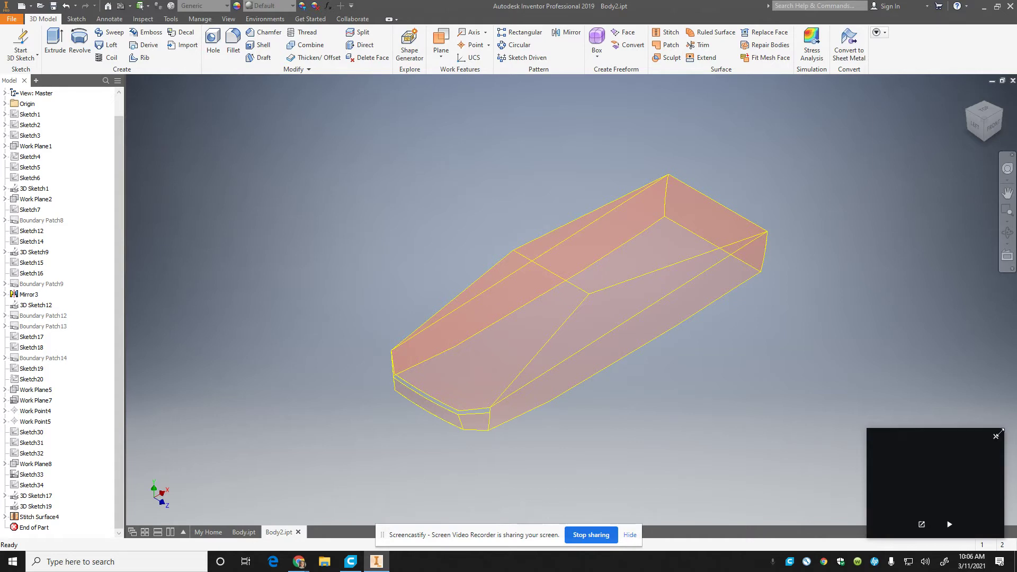
pyautogui.click(996, 437)
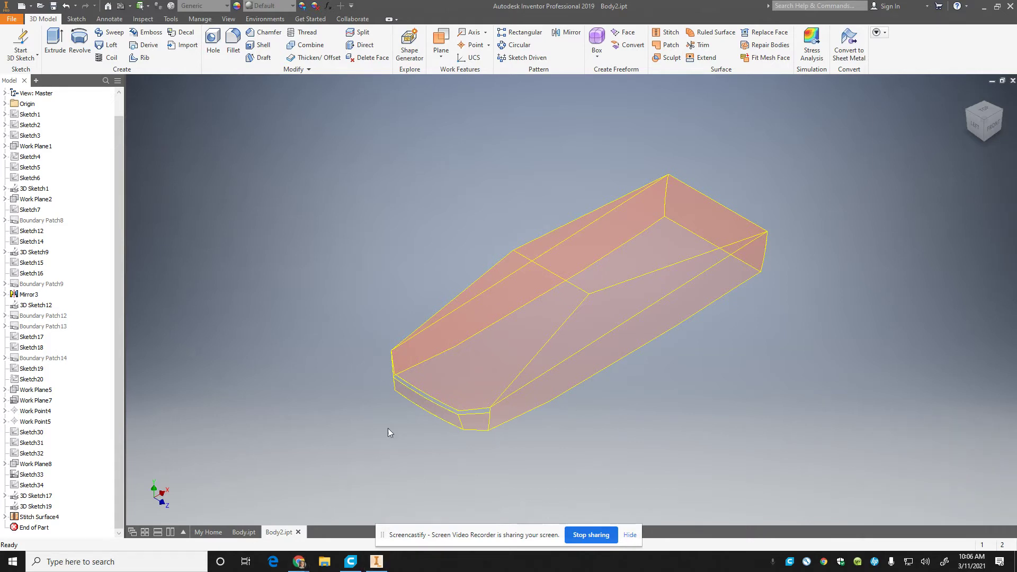
pyautogui.rightClick(14, 136)
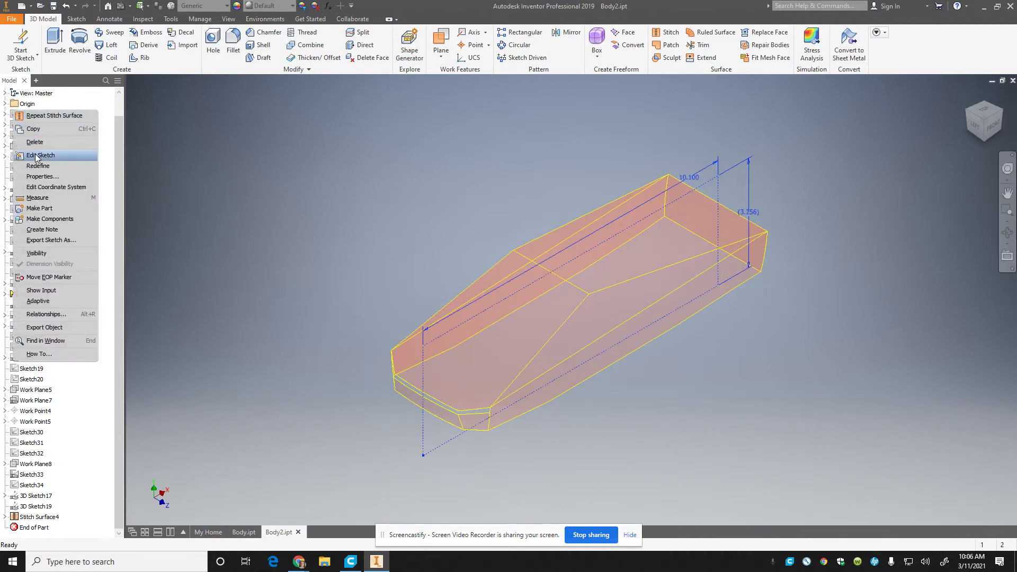
pyautogui.click(37, 253)
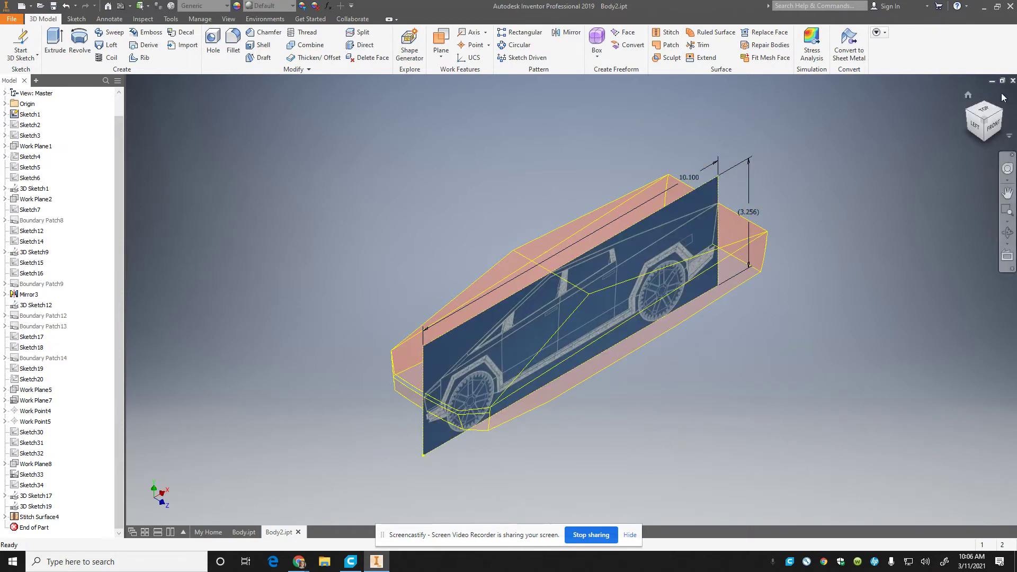
# Step: Start a new 2D sketch on the XY Plane
pyautogui.click(23, 60)
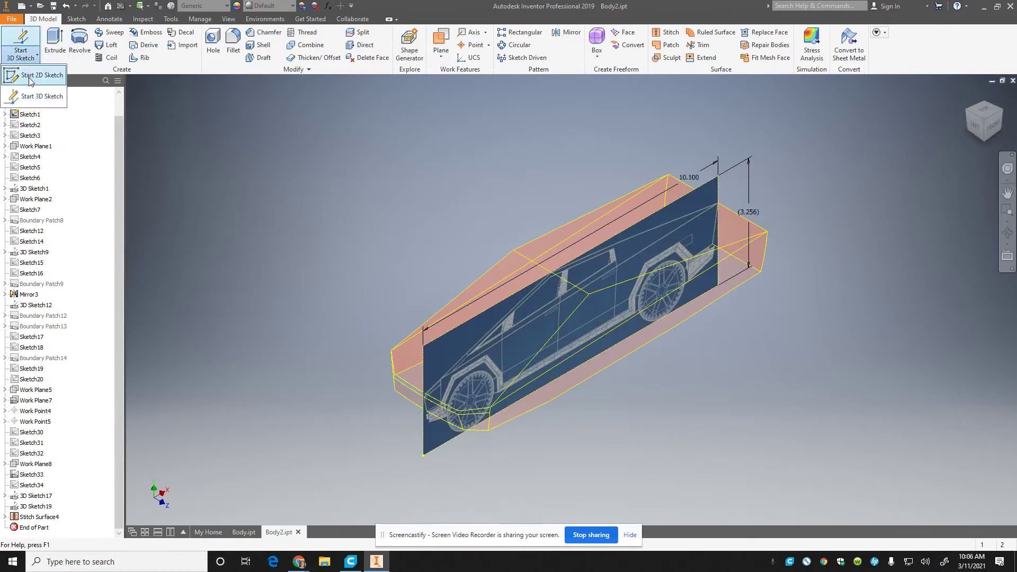
pyautogui.click(22, 90)
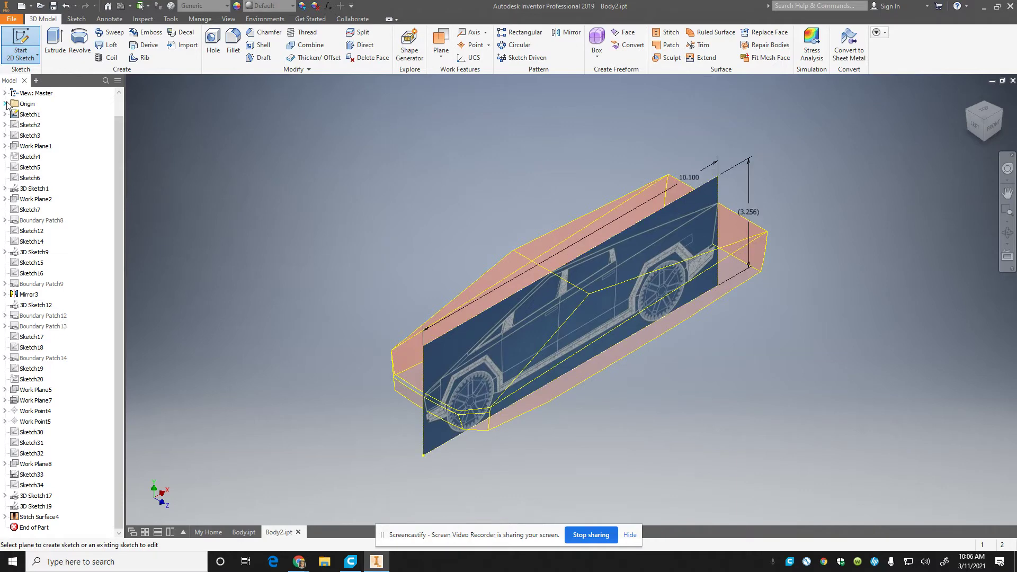
pyautogui.moveTo(12, 104)
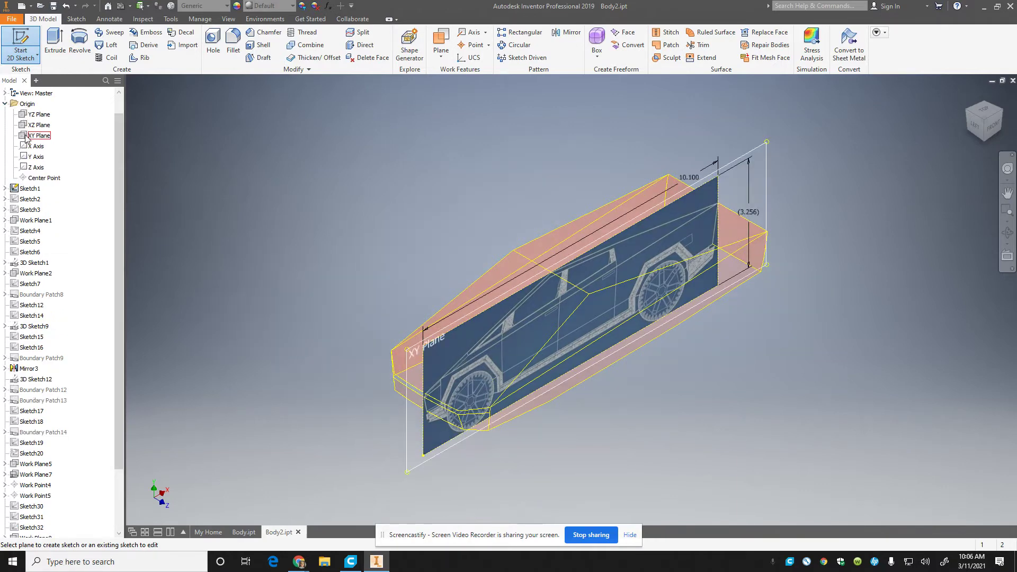
pyautogui.click(25, 136)
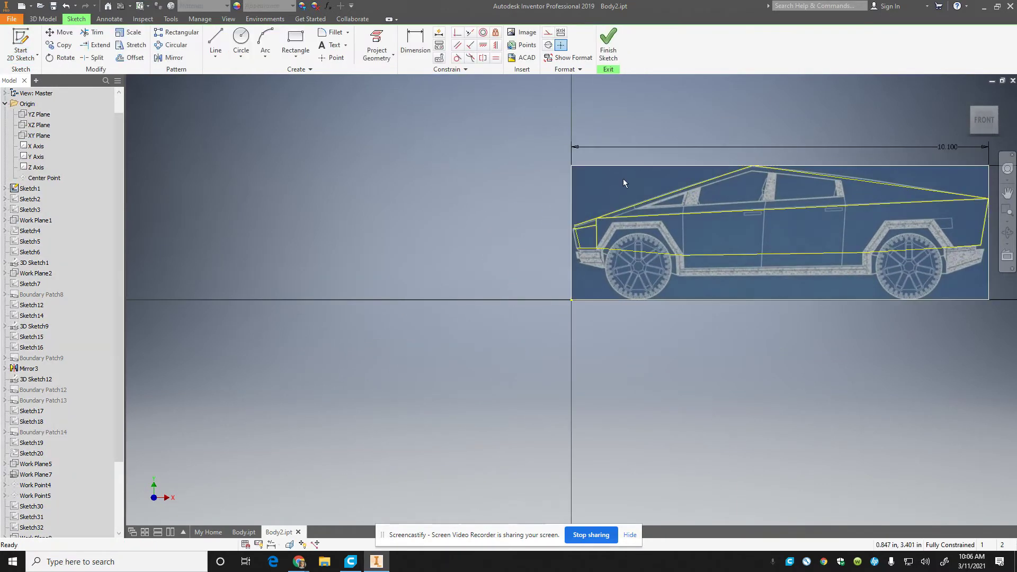
pyautogui.scroll(-3, 617, 257)
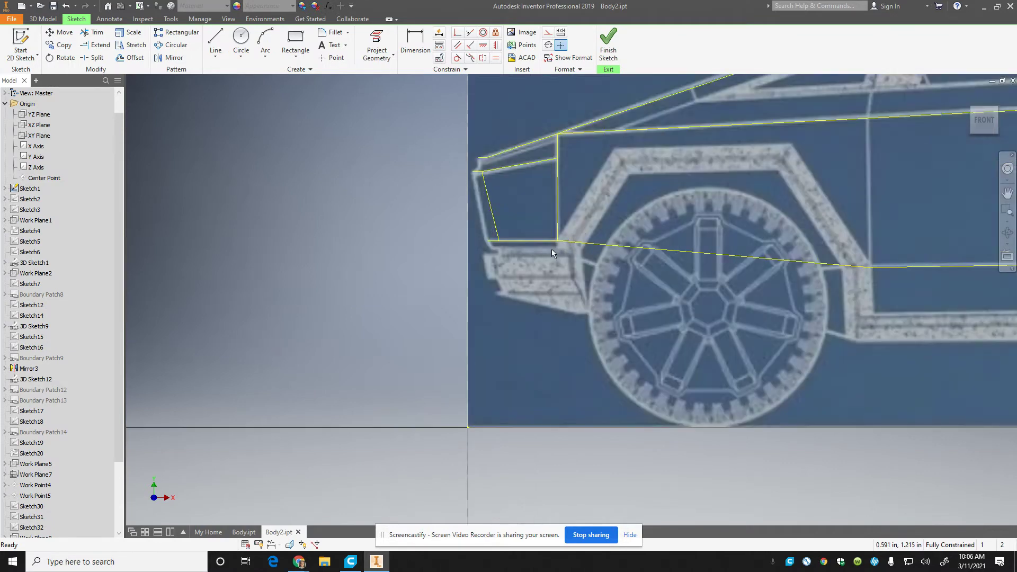
# Step: Project the surface body's side-outline edges into the sketch, zooming to the rear wheel
pyautogui.click(374, 46)
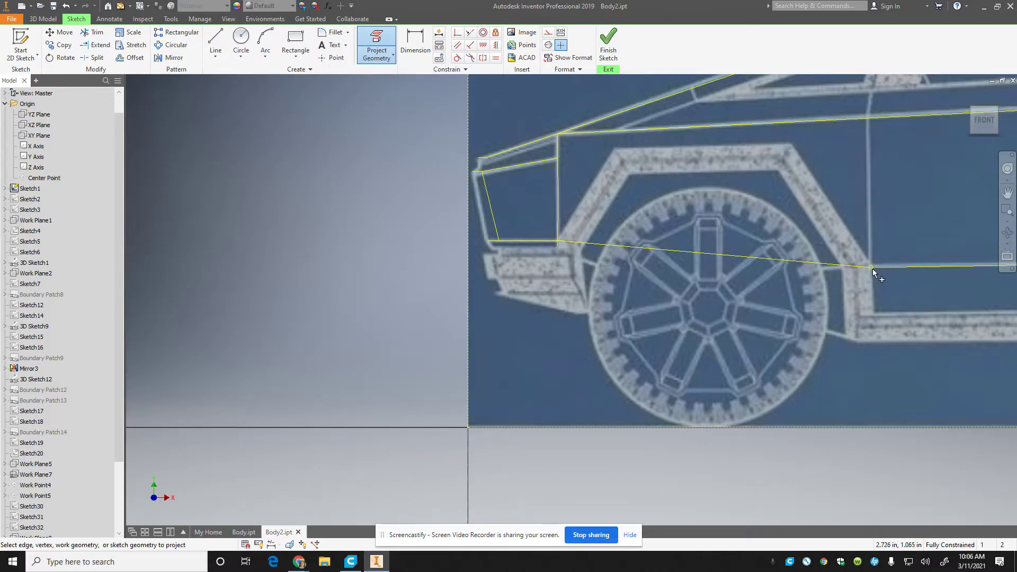
pyautogui.scroll(5, 898, 311)
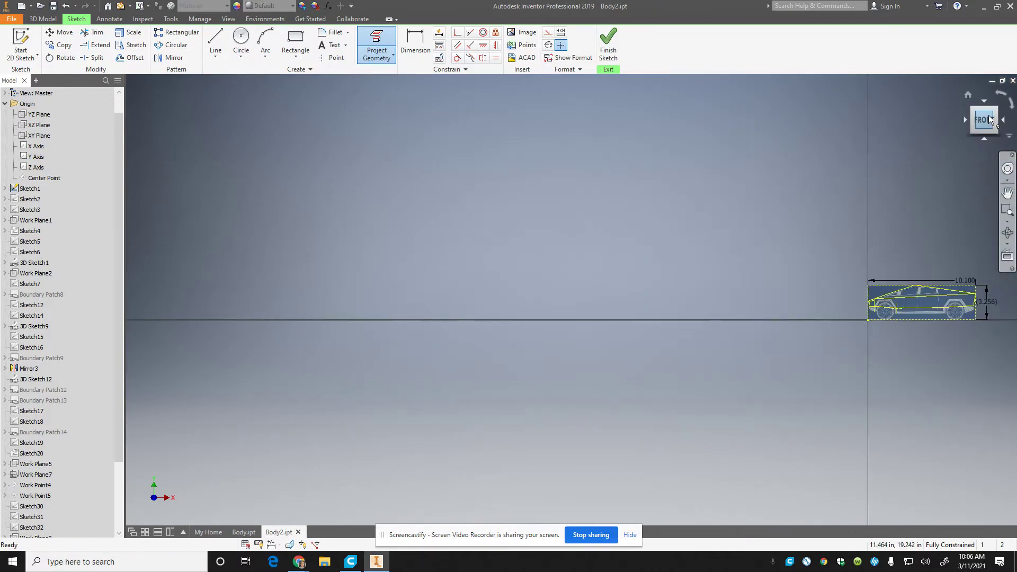
pyautogui.scroll(-1, 984, 281)
pyautogui.scroll(-6, 974, 288)
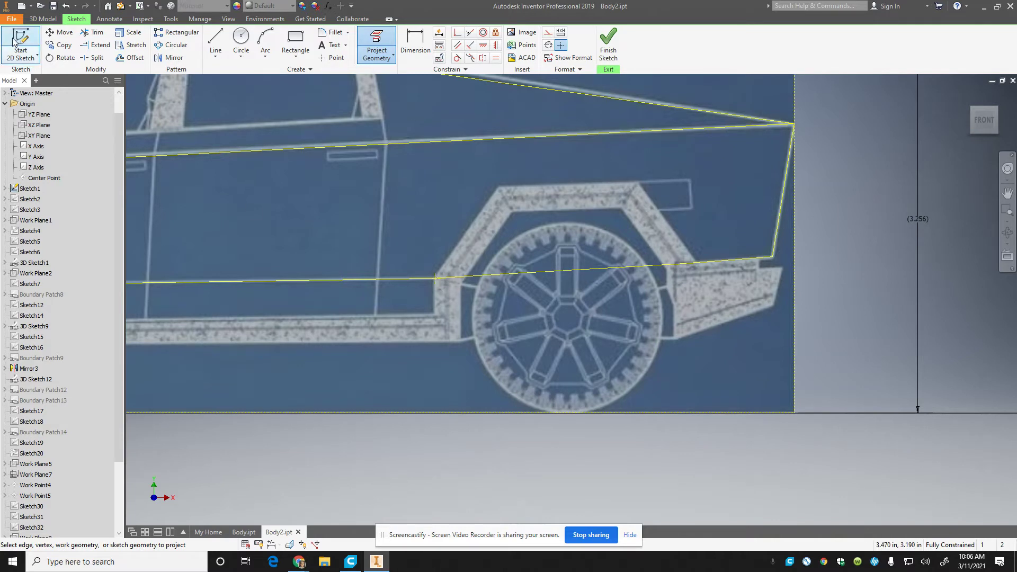
# Step: Draw lines along the rear wheel arch's front, sloped sides and flat top, closing at the start point
pyautogui.click(216, 45)
pyautogui.click(434, 295)
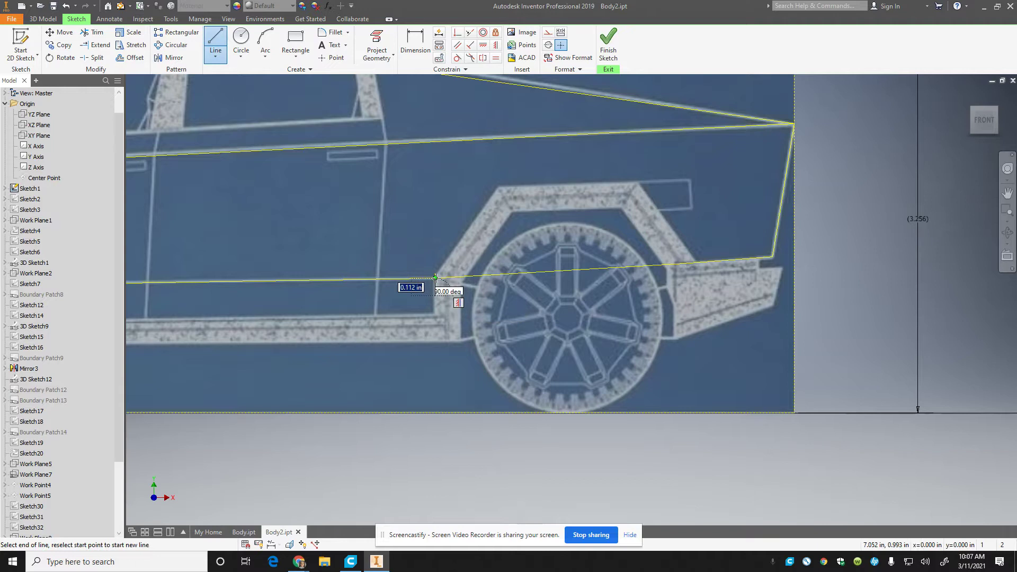
pyautogui.click(435, 276)
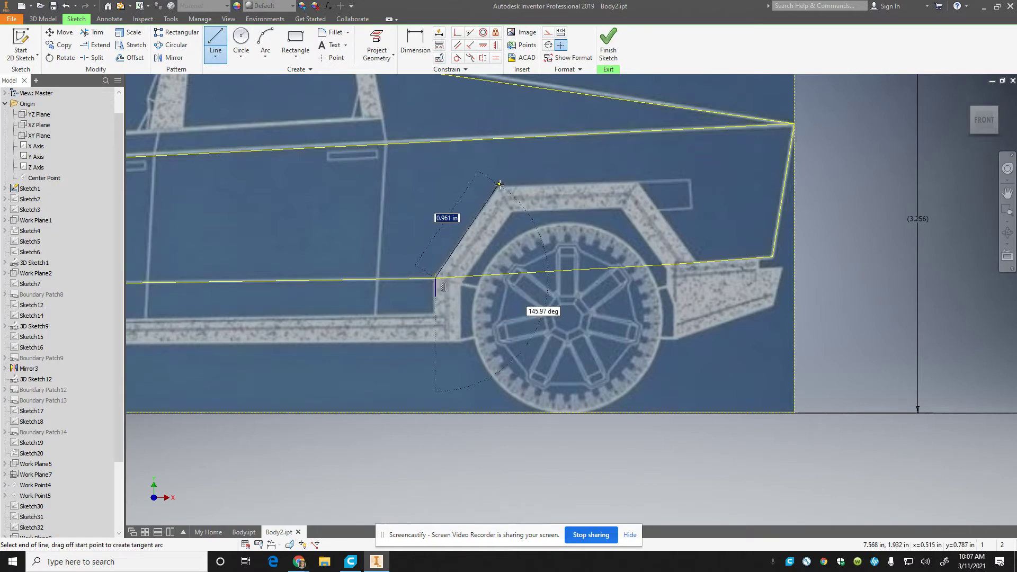
pyautogui.click(498, 187)
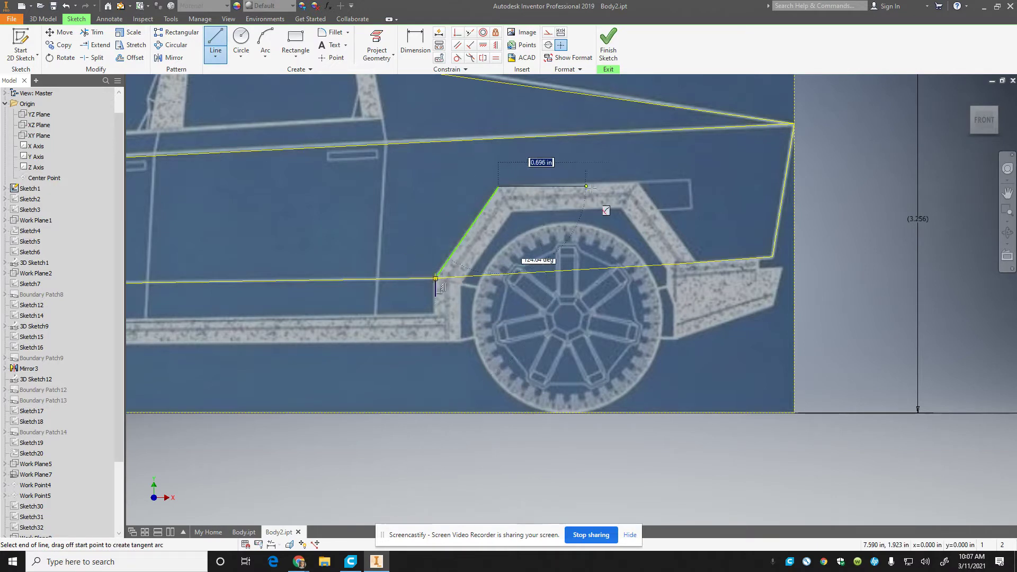
pyautogui.click(639, 181)
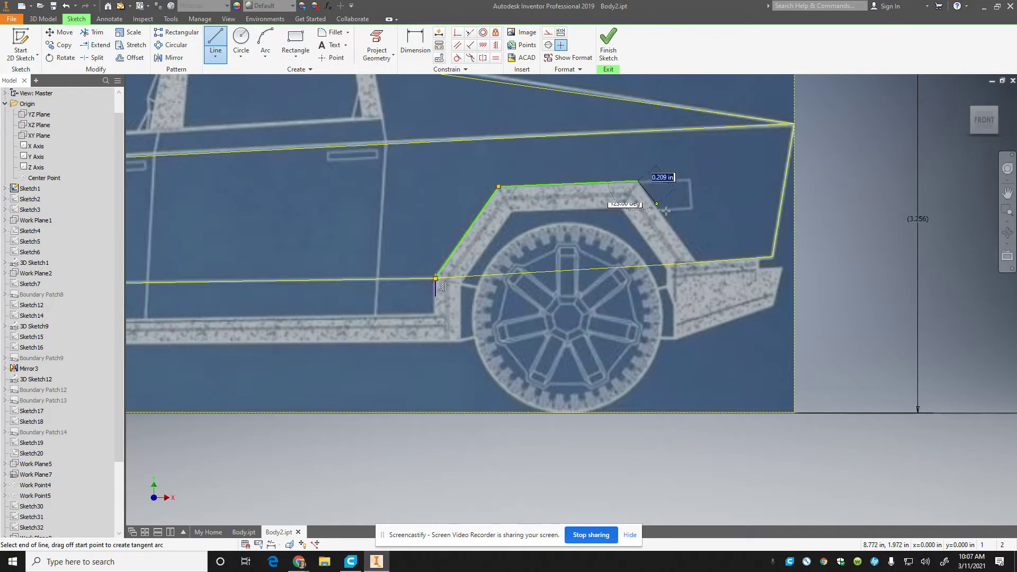
pyautogui.click(700, 268)
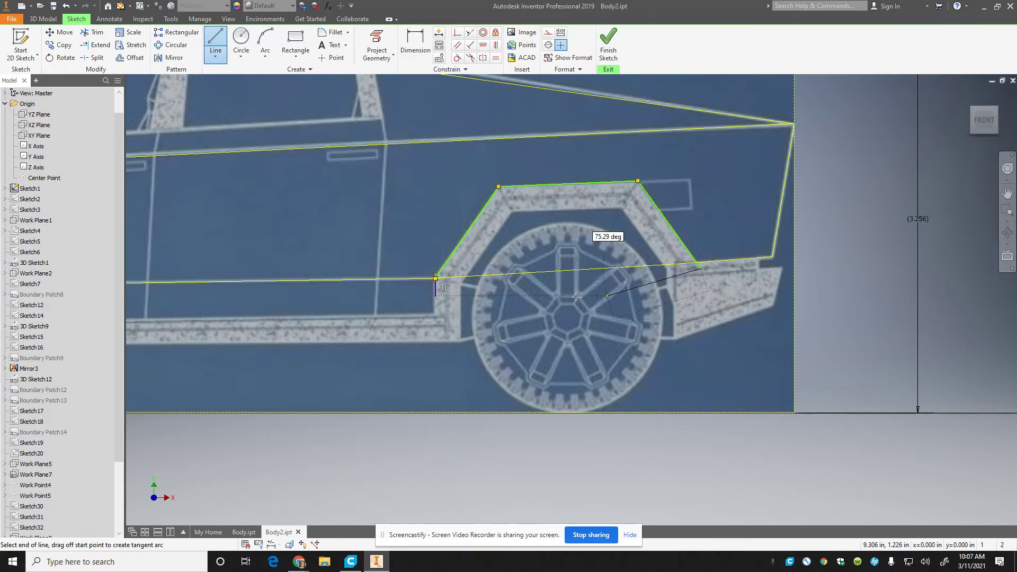
pyautogui.click(436, 278)
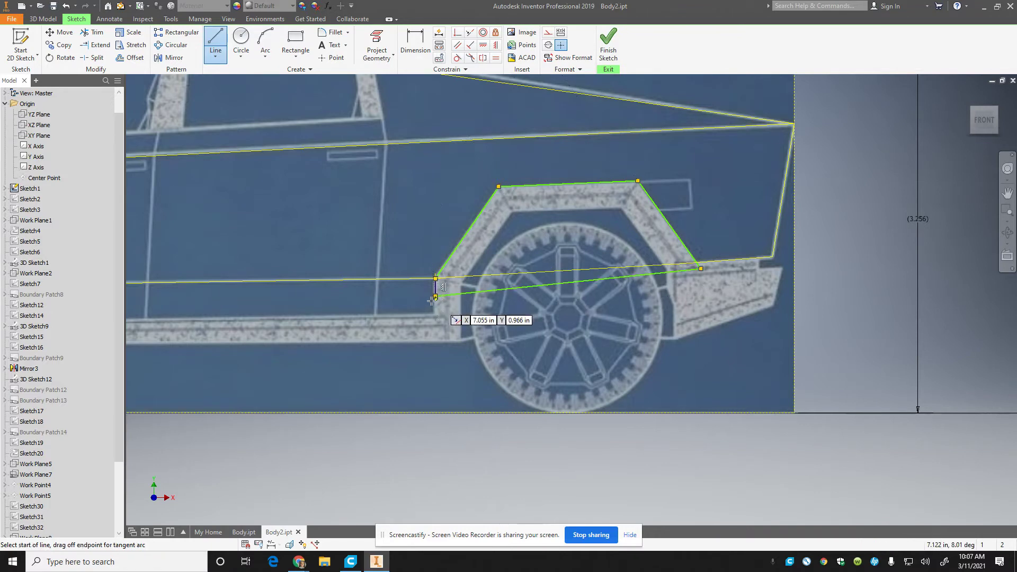
pyautogui.scroll(-8, 344, 349)
pyautogui.scroll(5, 324, 348)
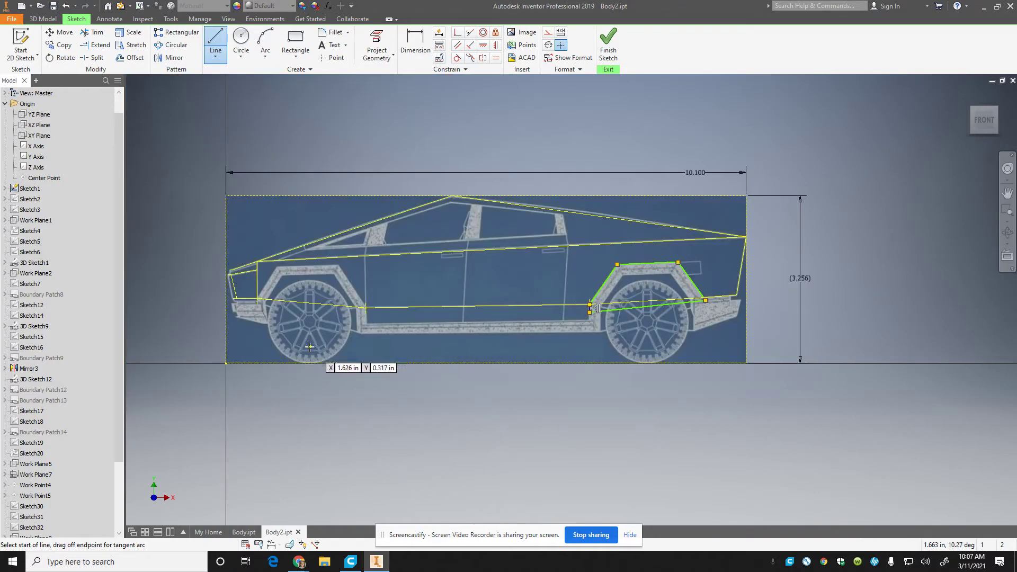
# Step: Finish the sketch, then reopen Sketch35 for editing
pyautogui.click(21, 42)
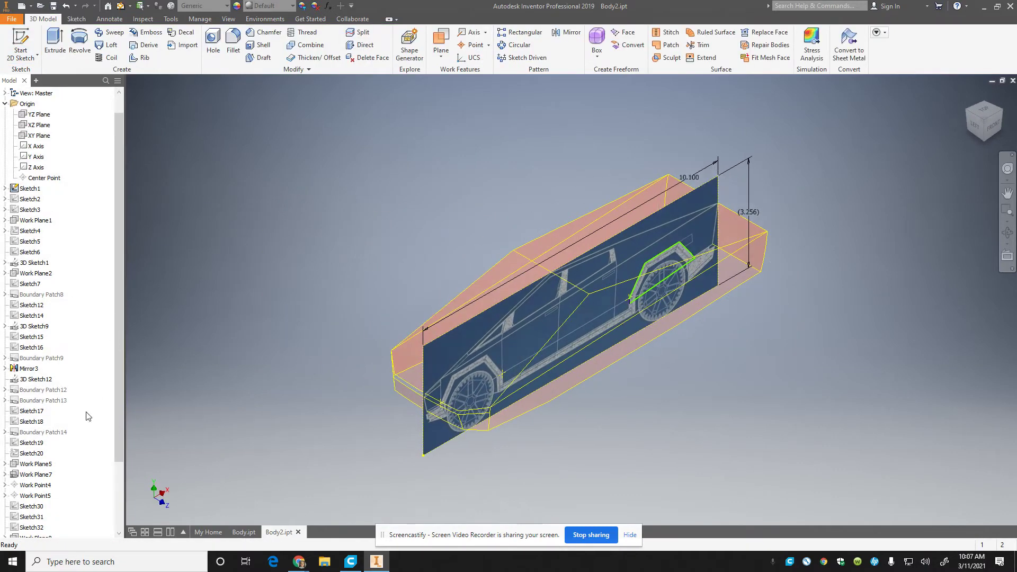
pyautogui.scroll(-3, 63, 466)
pyautogui.doubleClick(17, 518)
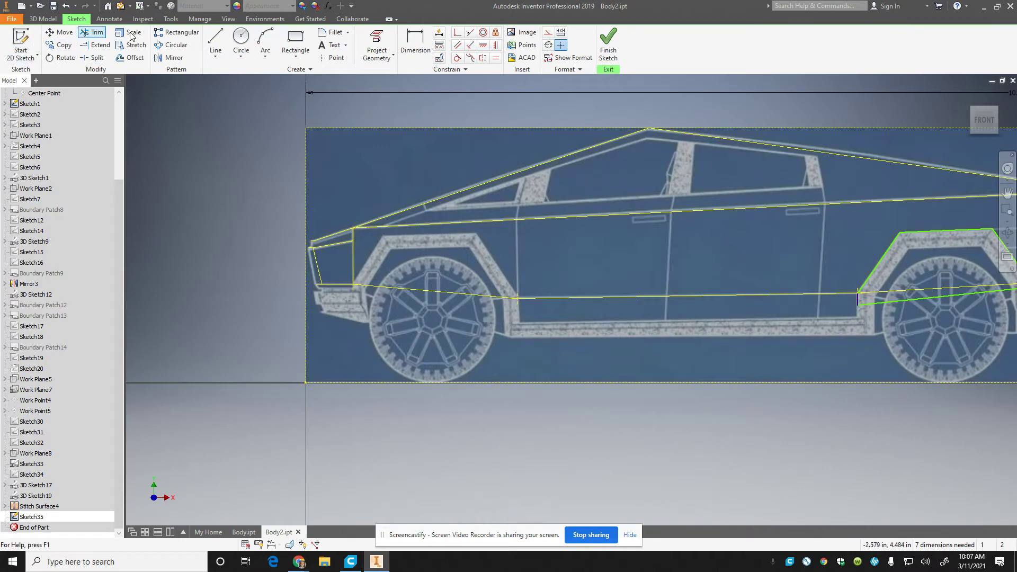
# Step: Draw a closed line loop around the front wheel arch, down to the rocker line
pyautogui.click(216, 42)
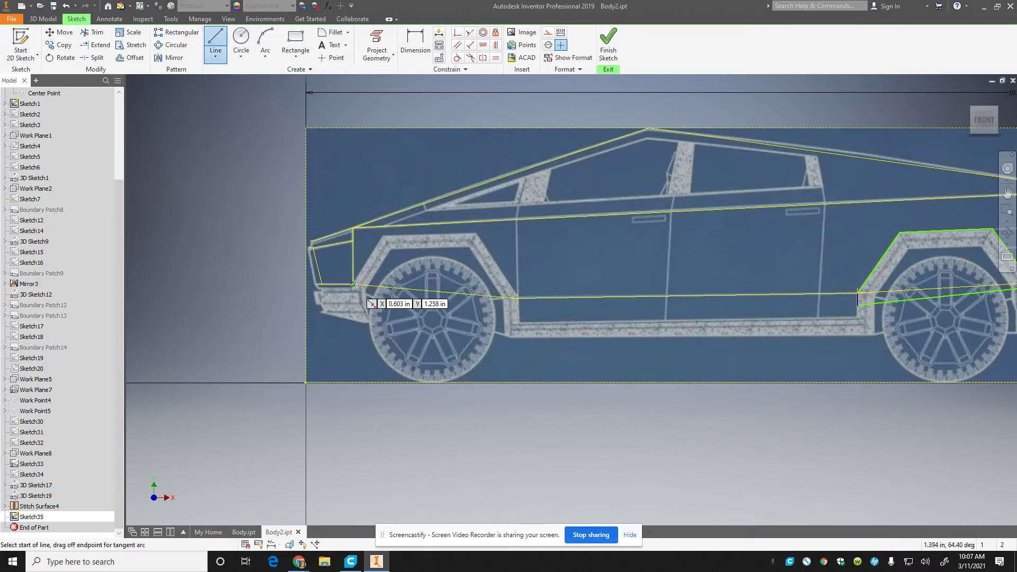
pyautogui.click(354, 285)
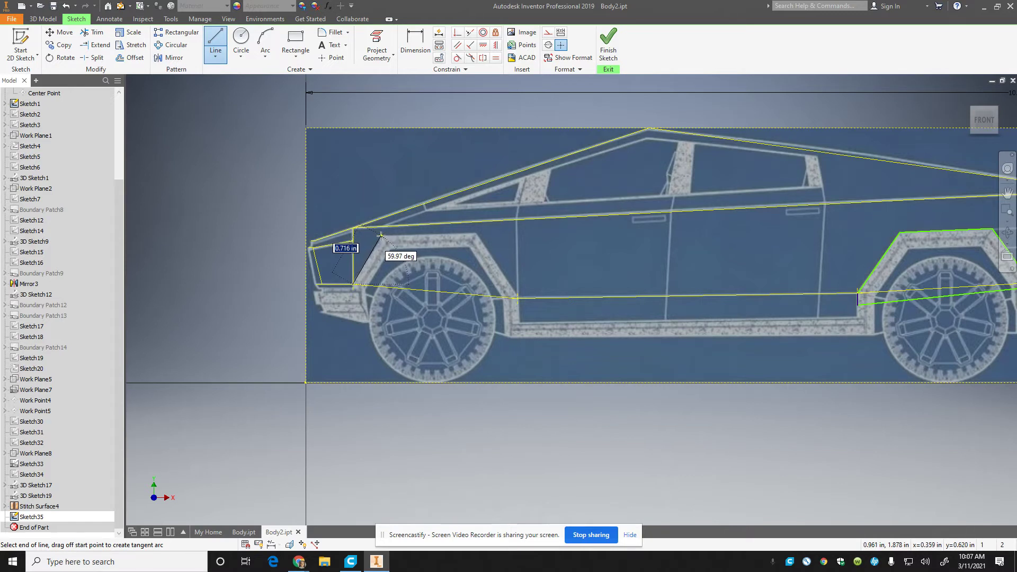
pyautogui.click(381, 236)
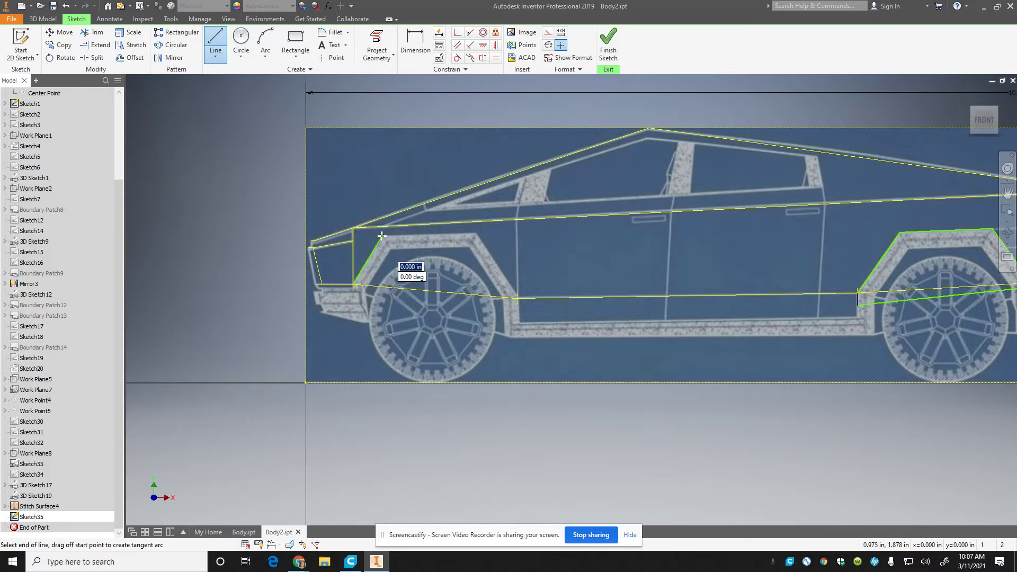
pyautogui.click(475, 232)
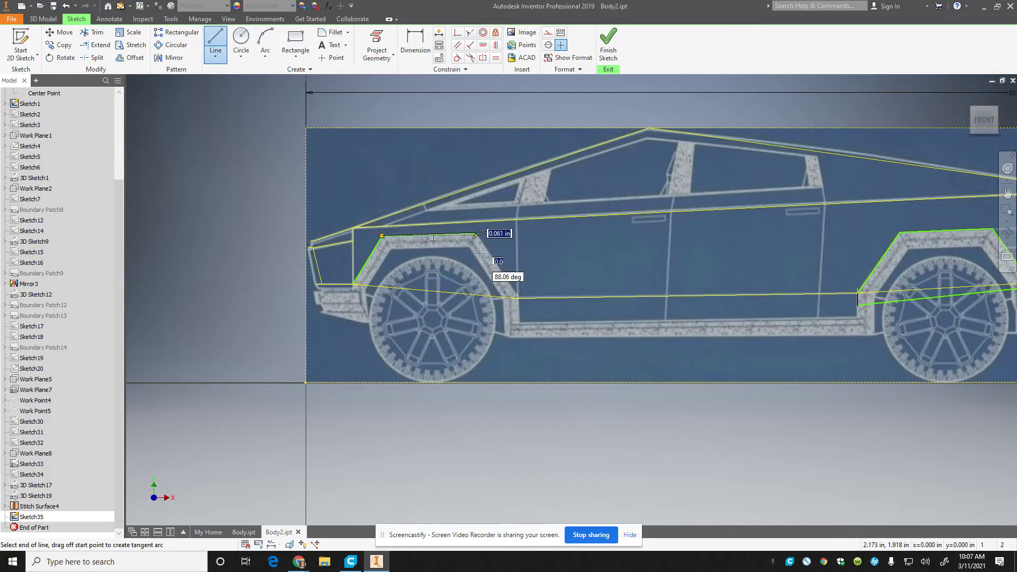
pyautogui.click(518, 298)
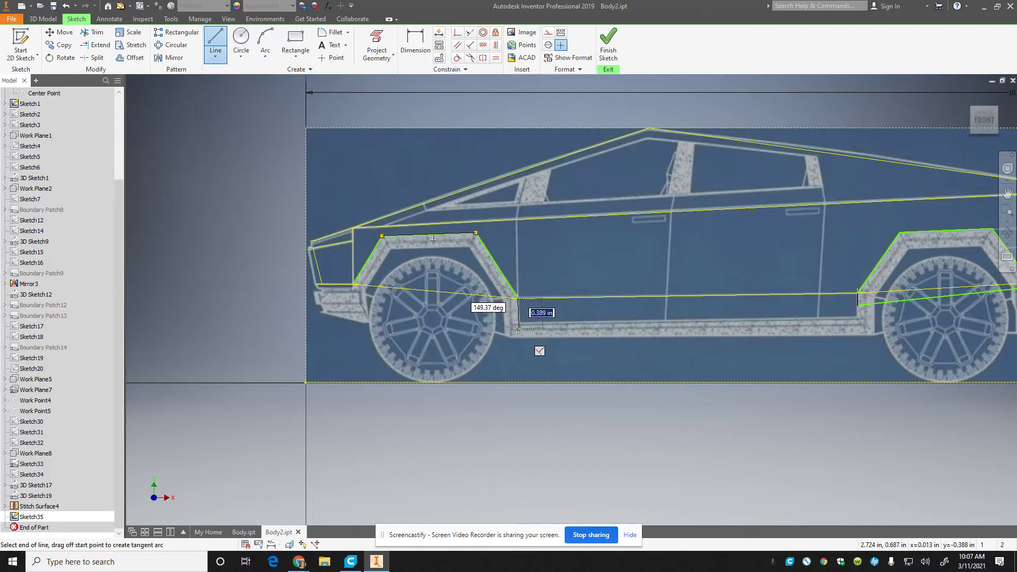
pyautogui.click(517, 317)
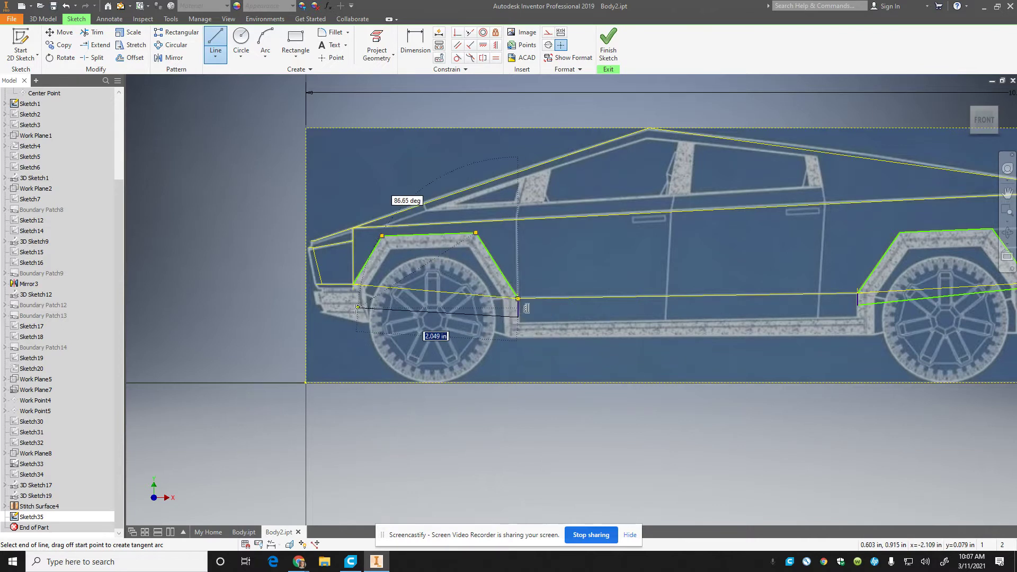
pyautogui.click(352, 306)
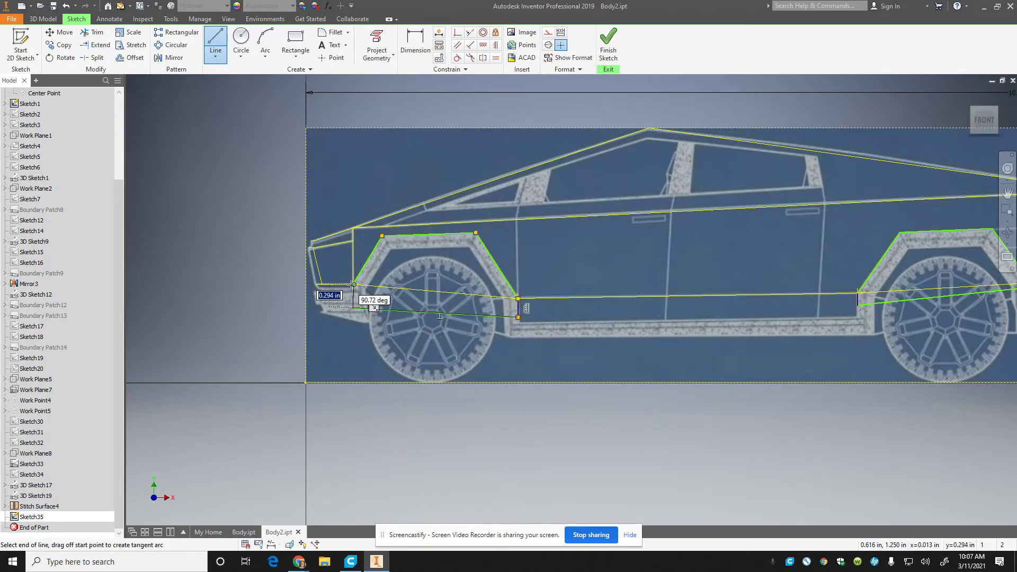
pyautogui.click(353, 284)
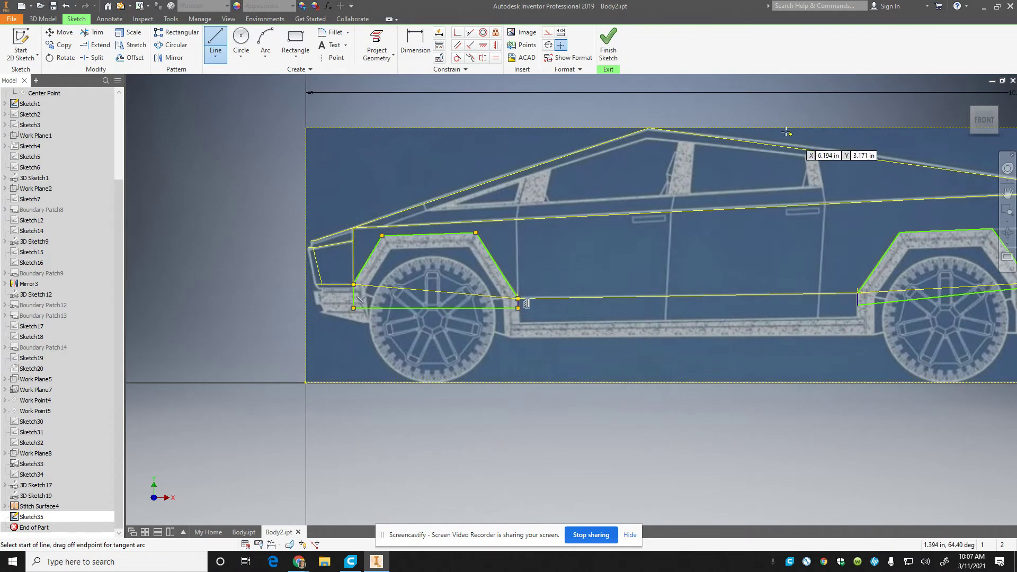
# Step: Finish the sketch and set up a symmetric 13.375 in surface extrusion of only the rear arch outline
pyautogui.click(609, 45)
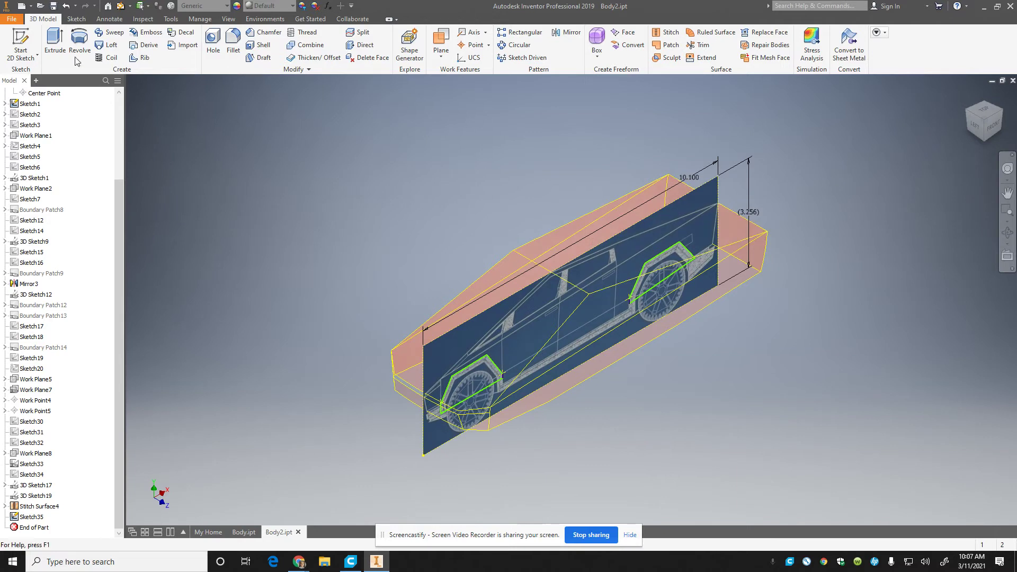
pyautogui.click(56, 43)
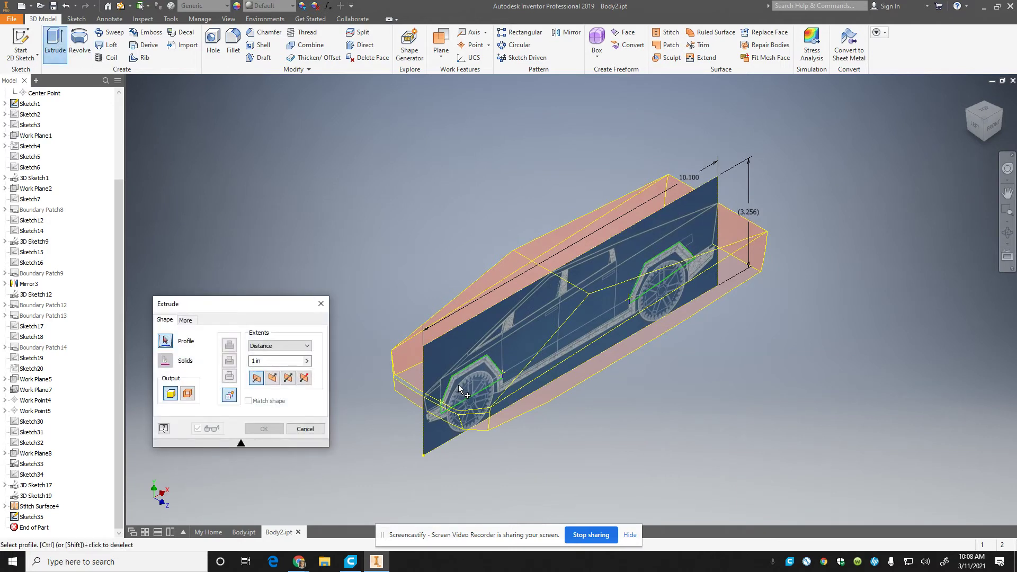
pyautogui.click(512, 365)
pyautogui.click(674, 265)
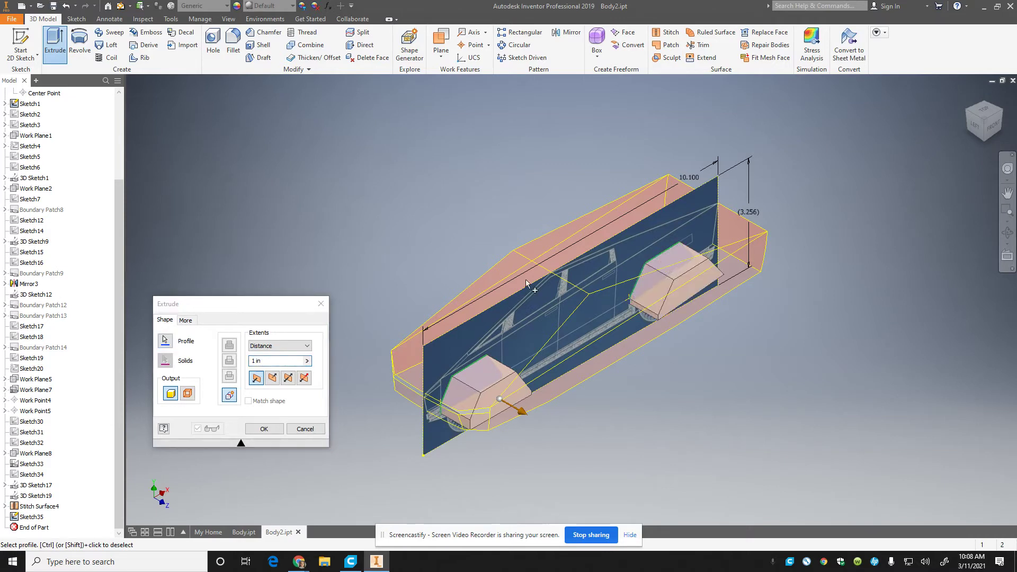
pyautogui.click(288, 378)
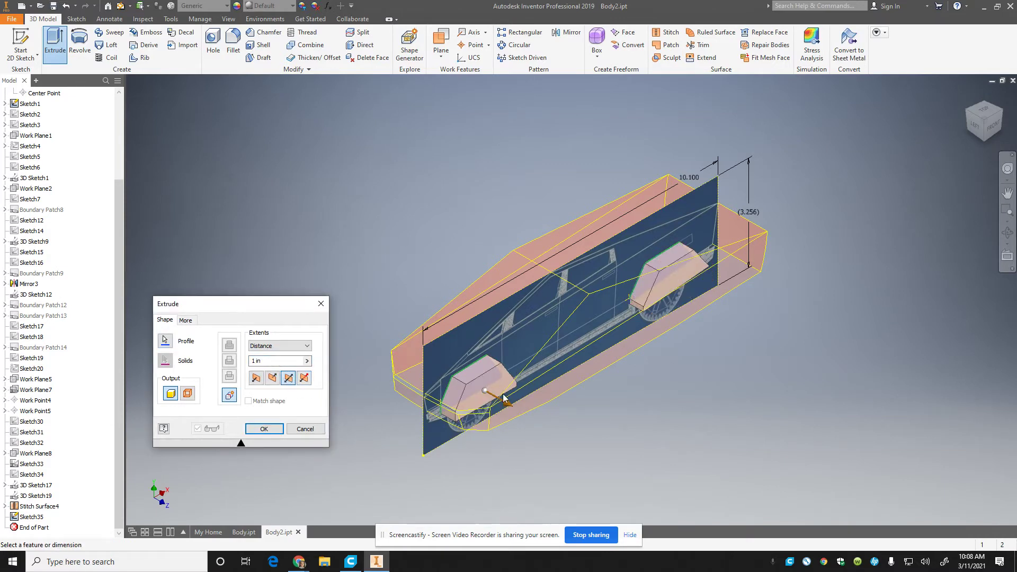
pyautogui.moveTo(503, 397); pyautogui.dragTo(685, 504)
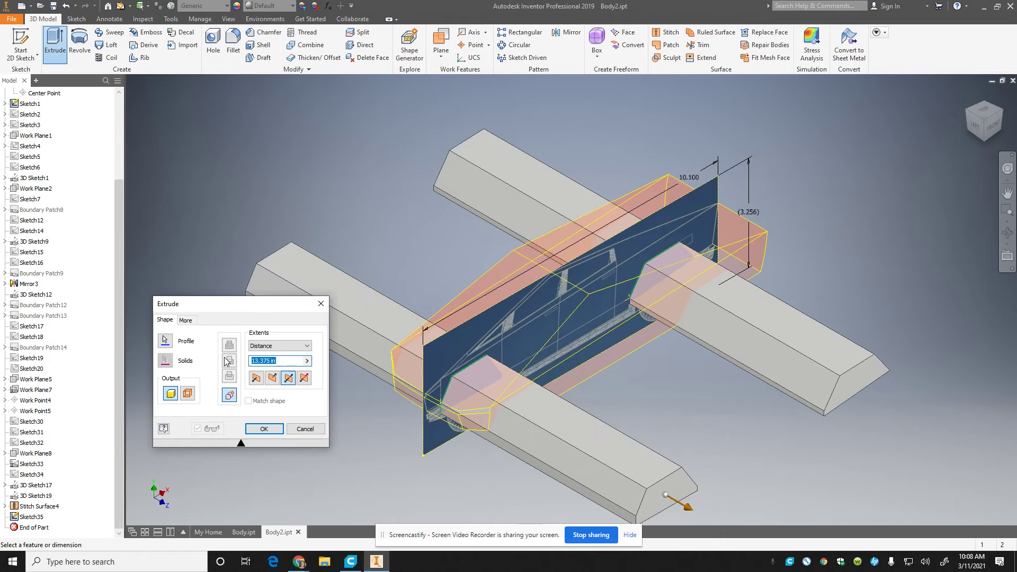
pyautogui.click(188, 394)
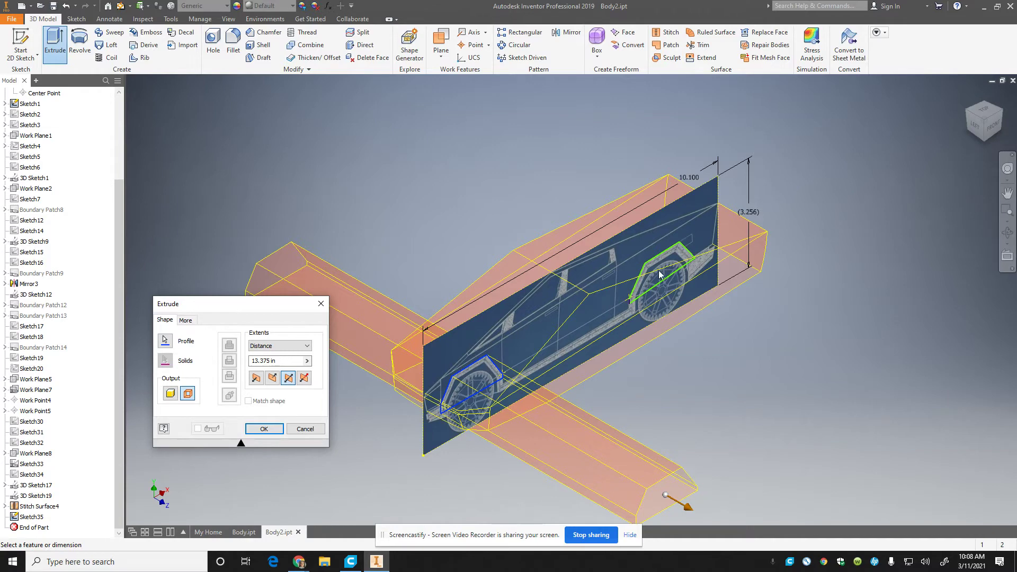
pyautogui.click(165, 340)
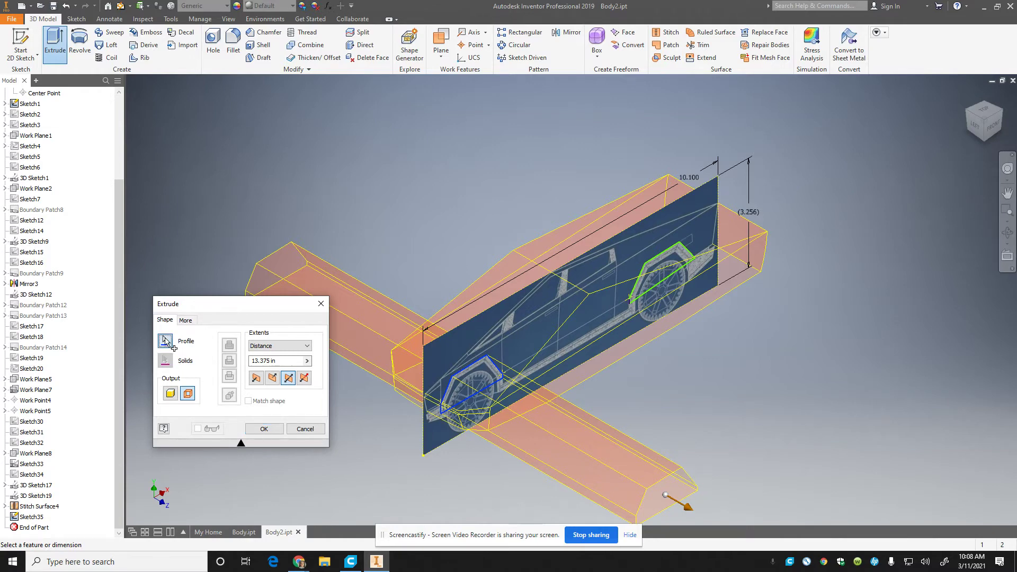
pyautogui.click(673, 251)
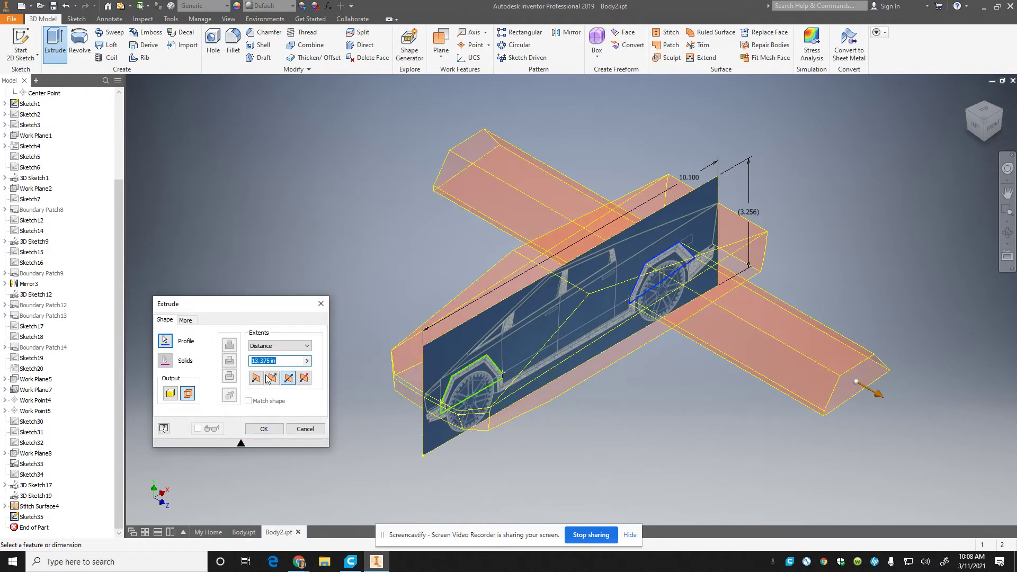
# Step: Confirm the rear wheel-arch surface extrusion and make its sketch Sketch35 visible again
pyautogui.click(264, 428)
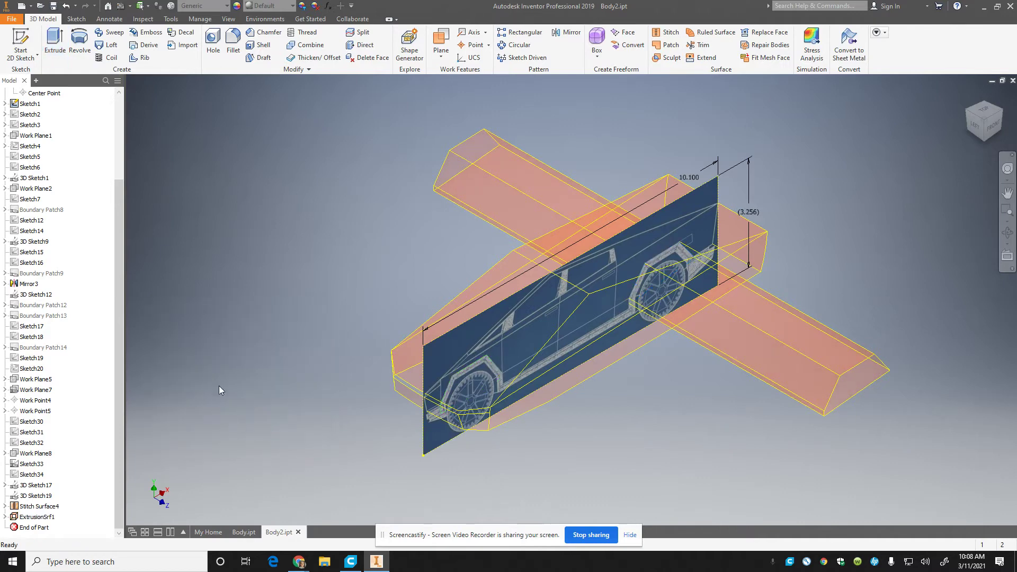
pyautogui.click(30, 57)
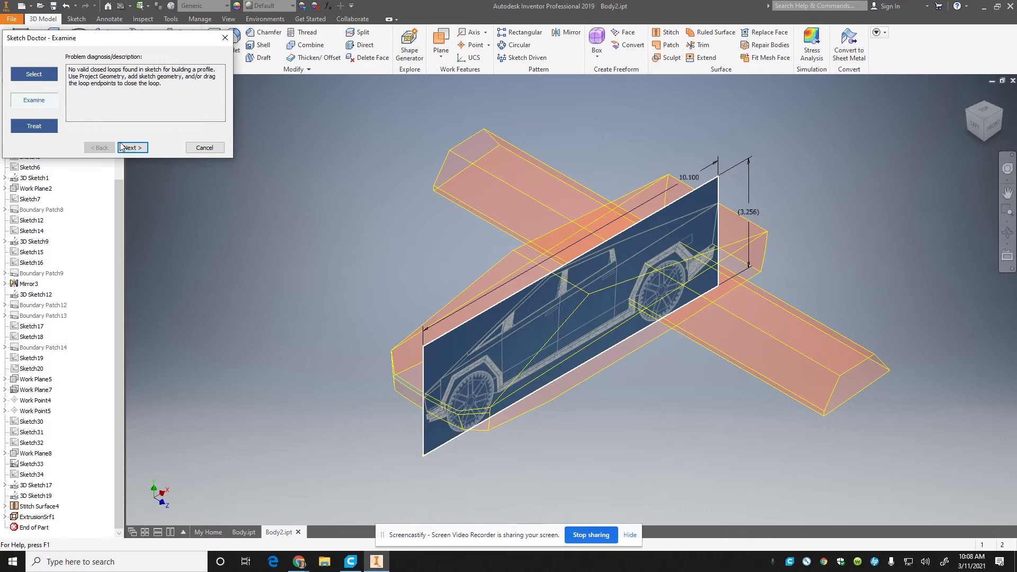
pyautogui.click(205, 147)
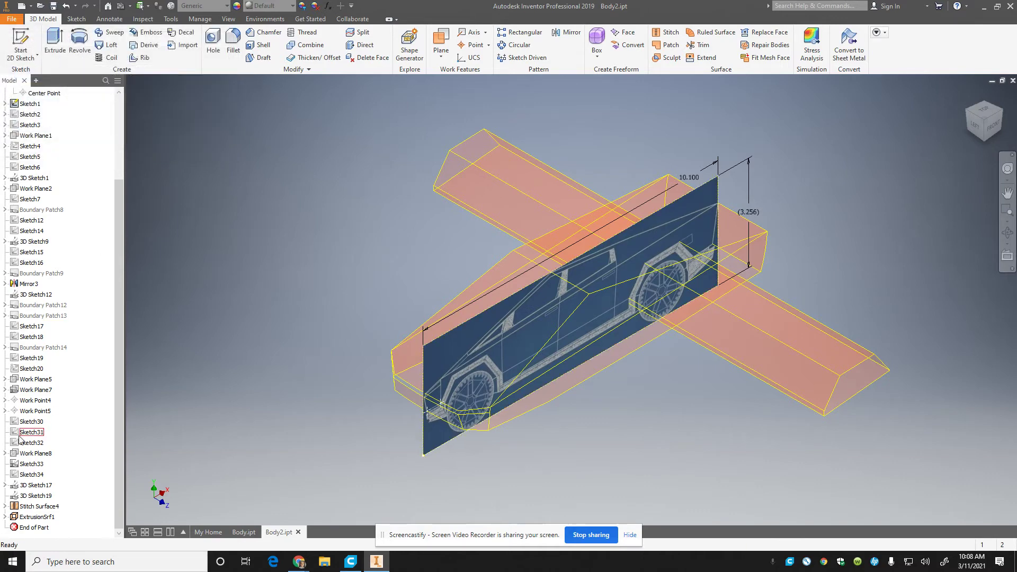
pyautogui.click(5, 518)
pyautogui.rightClick(25, 527)
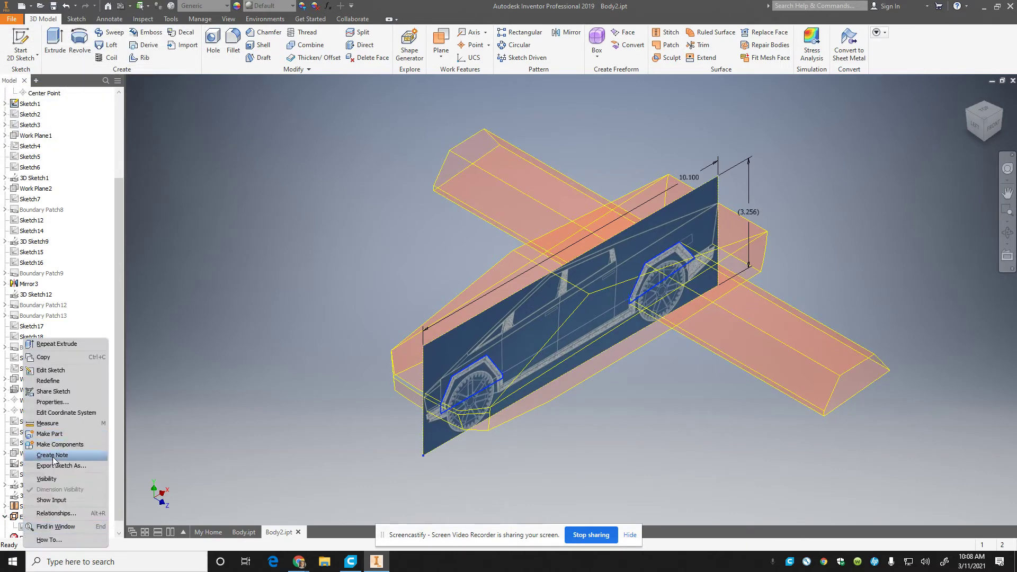
pyautogui.click(53, 478)
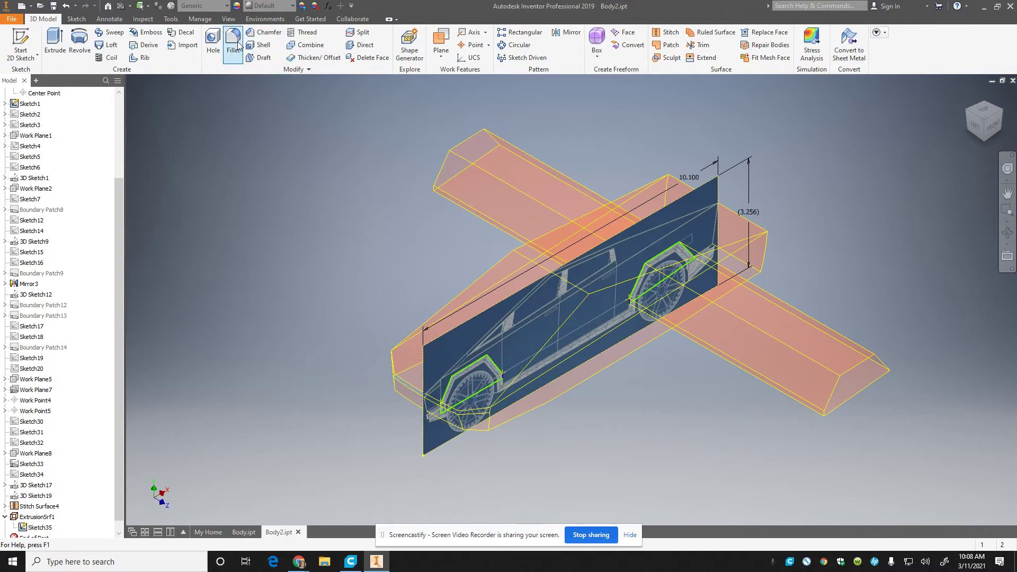
# Step: Extrude the front wheel-arch outline as a symmetric 13.375 in surface
pyautogui.click(55, 45)
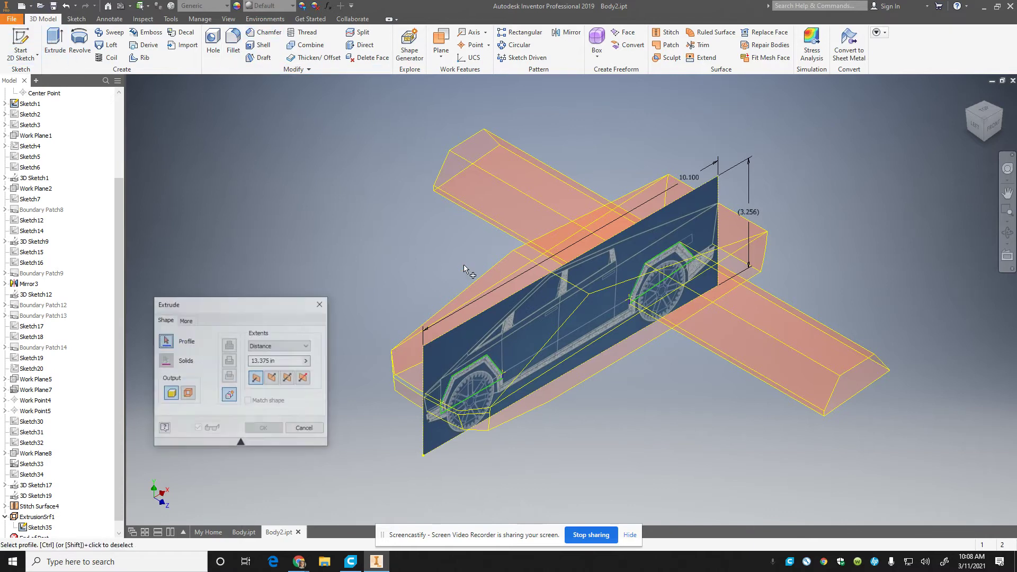
pyautogui.click(487, 362)
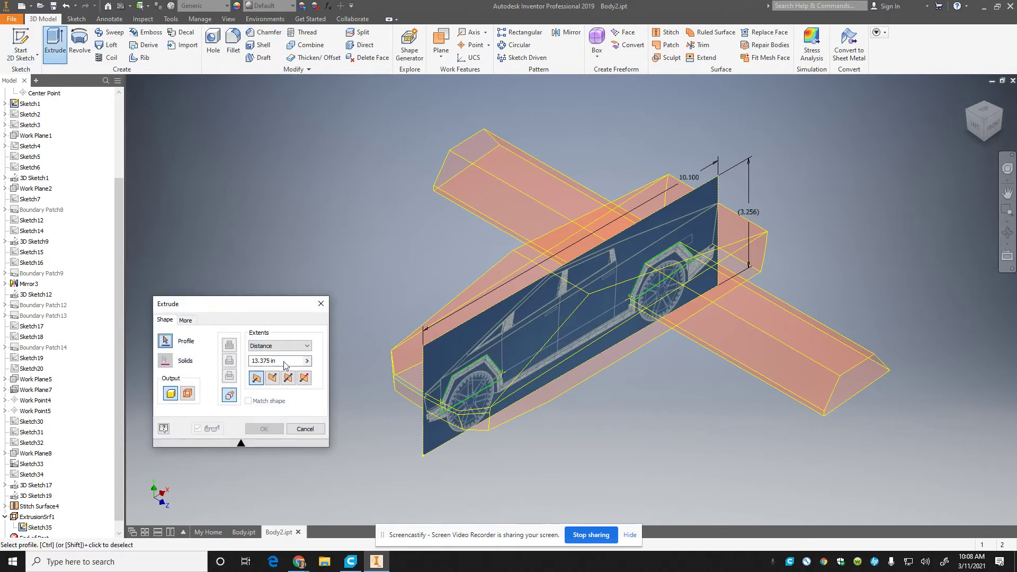
pyautogui.click(491, 360)
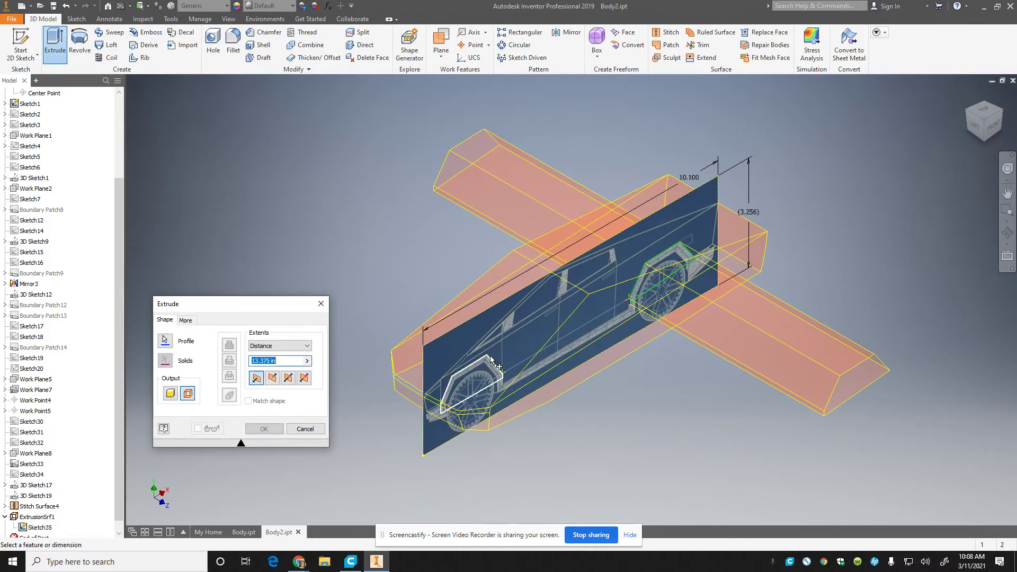
pyautogui.click(288, 377)
pyautogui.click(265, 430)
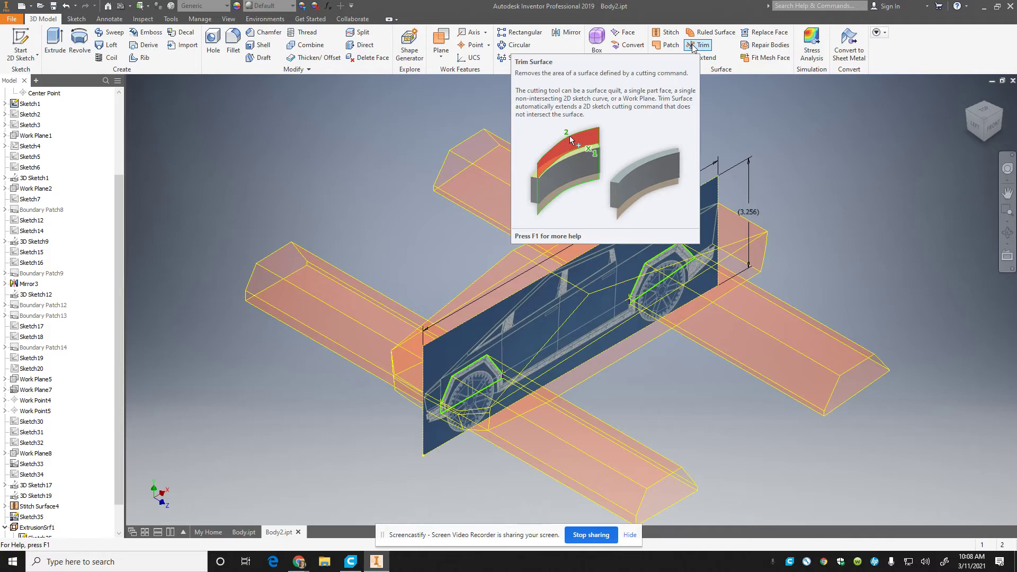
pyautogui.click(693, 47)
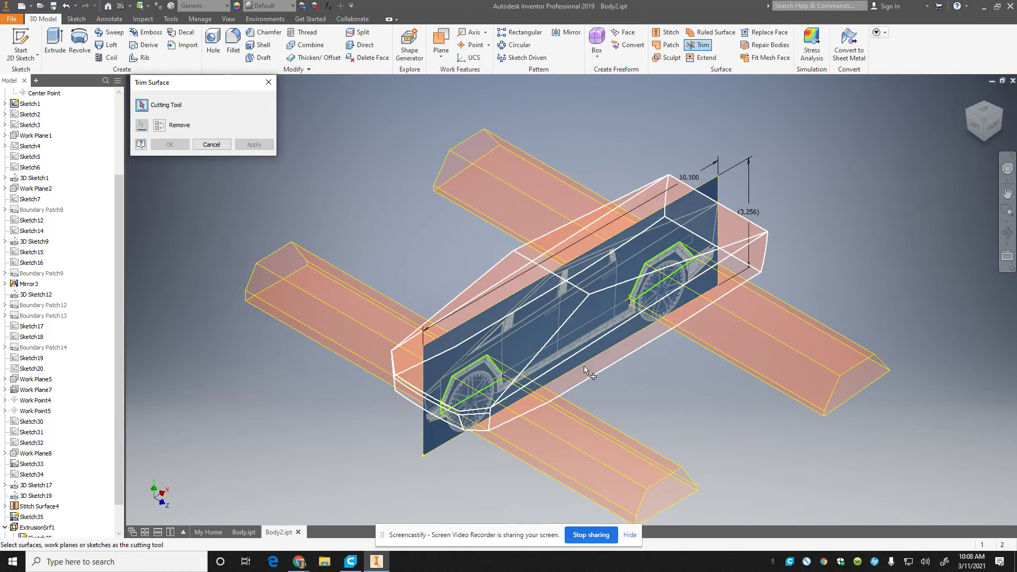
pyautogui.click(582, 368)
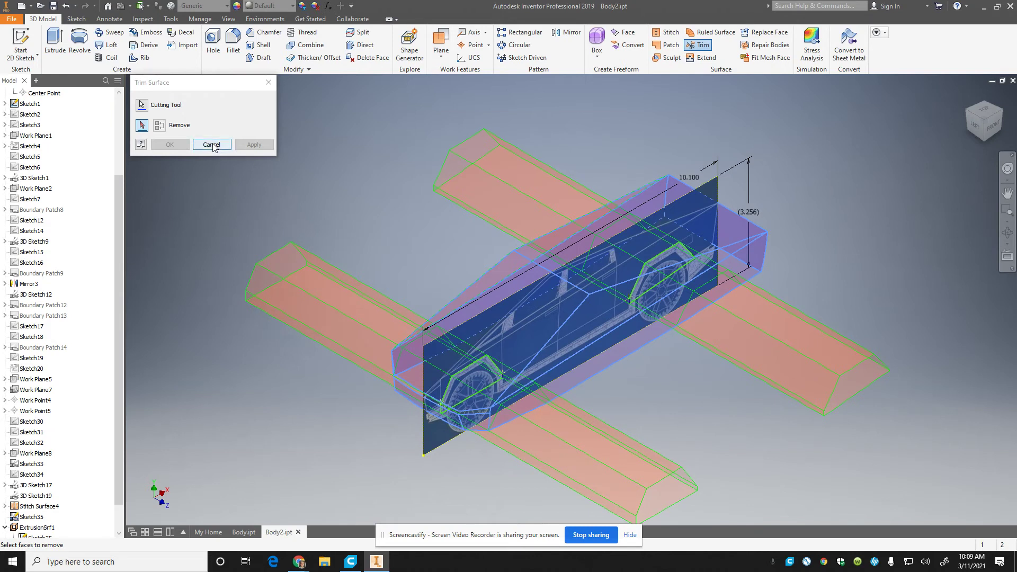
pyautogui.click(142, 125)
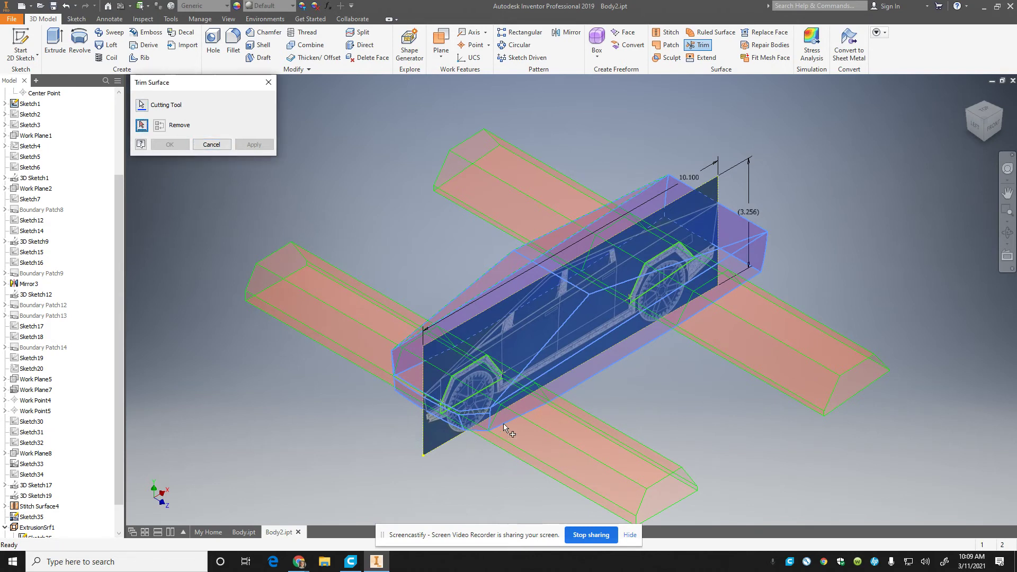
pyautogui.click(141, 105)
pyautogui.click(514, 397)
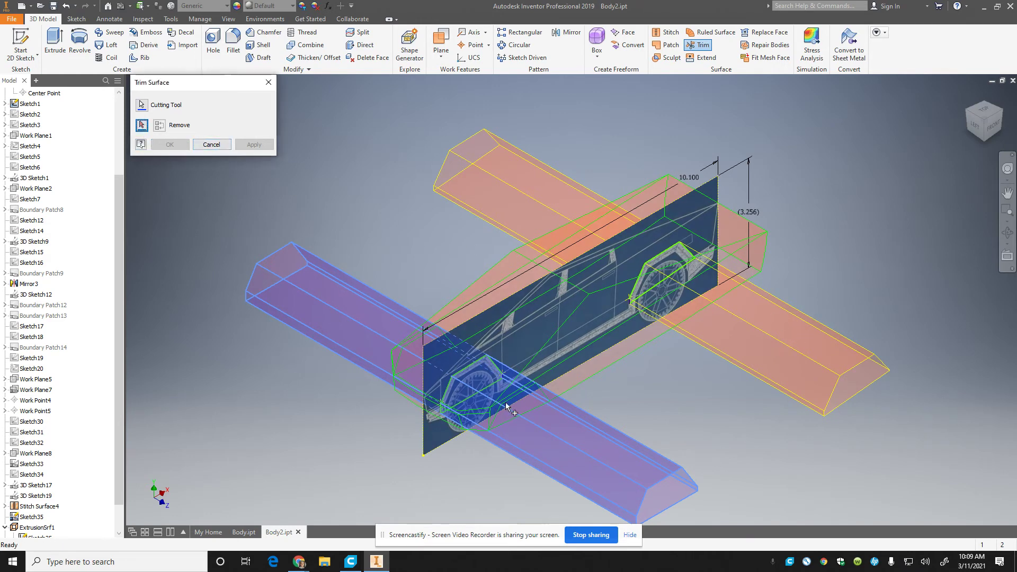
pyautogui.click(211, 145)
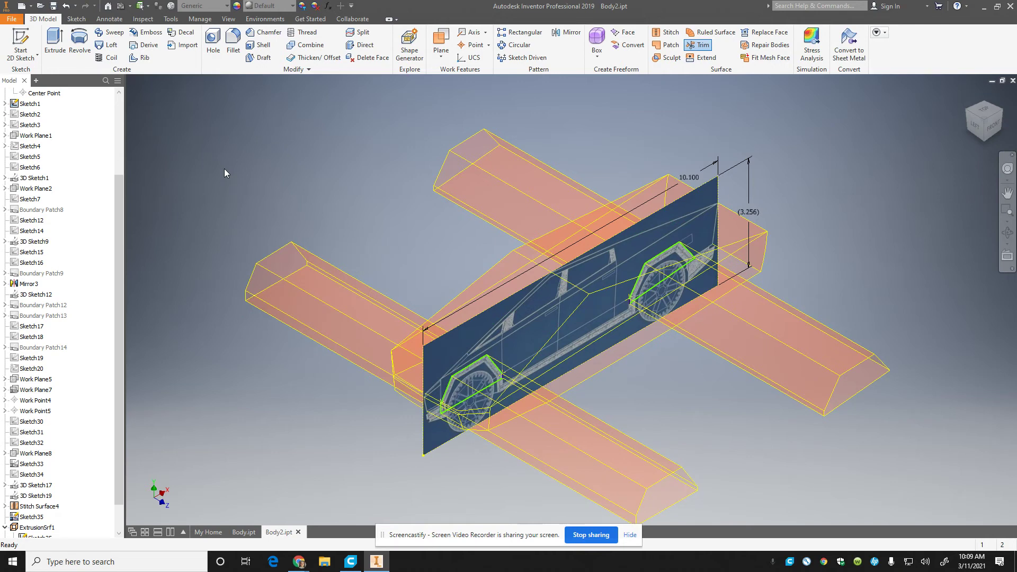
# Step: Trim the body at the rear wheel well, using the rear extruded surface as the cutter
pyautogui.click(702, 46)
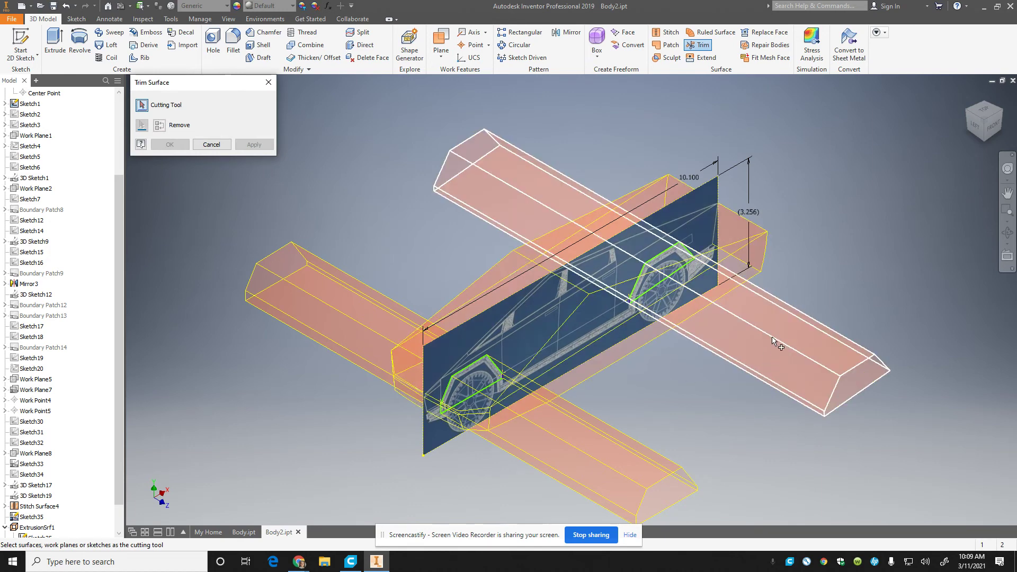
pyautogui.click(774, 338)
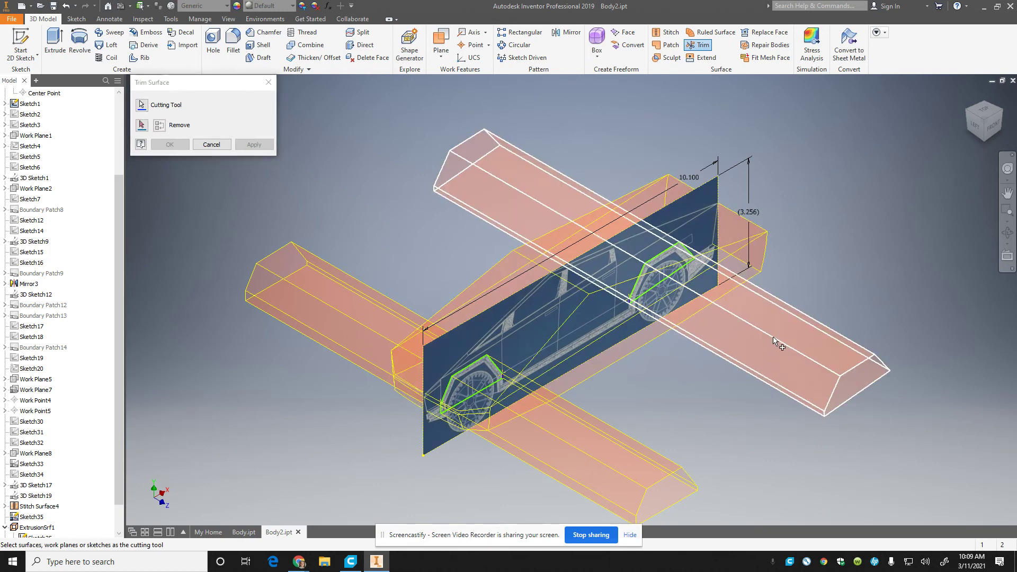
pyautogui.click(708, 294)
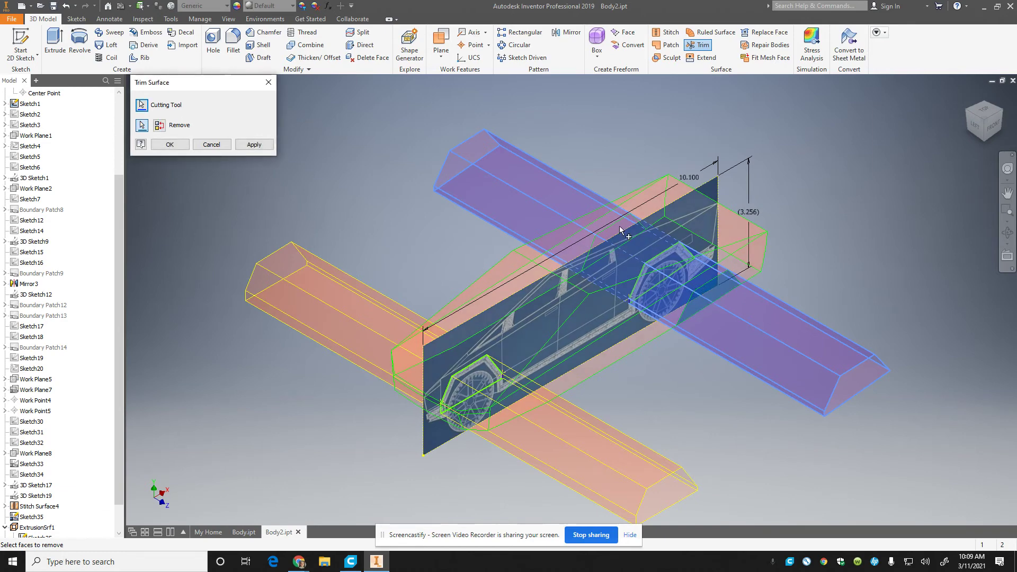
pyautogui.click(968, 114)
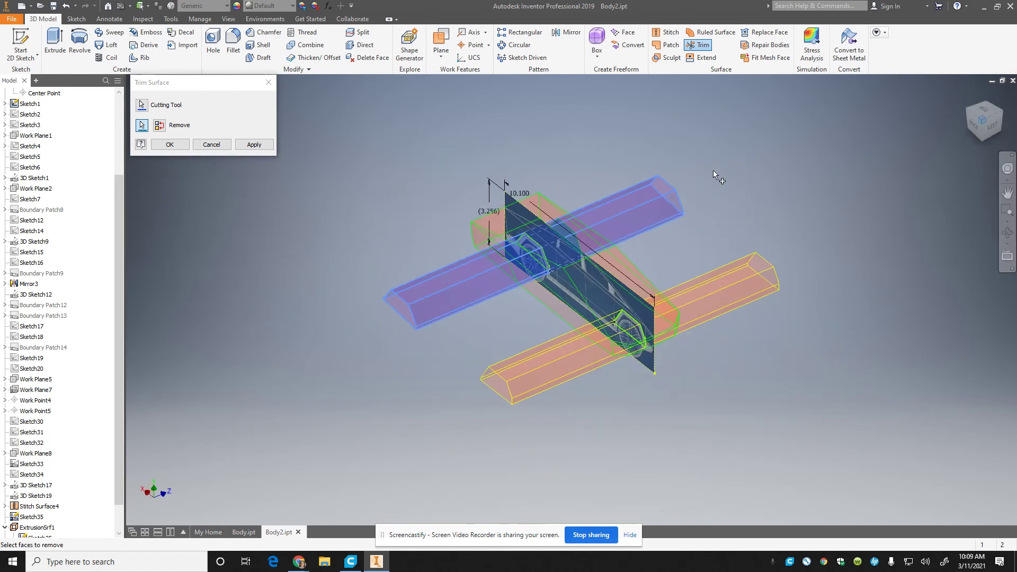
pyautogui.click(255, 144)
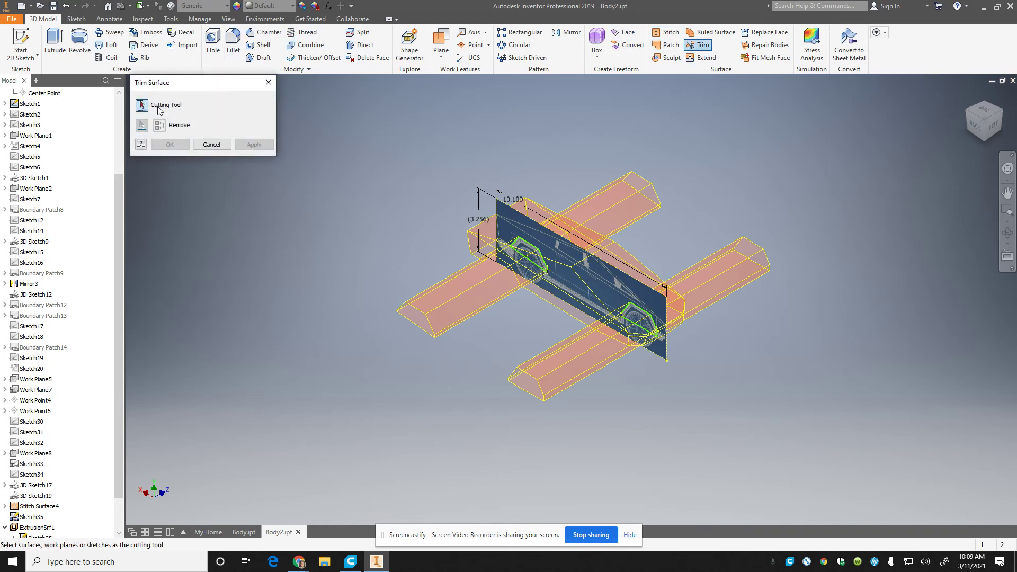
# Step: Trim the body at the front wheel well, using the front extruded surface as the cutter
pyautogui.click(737, 269)
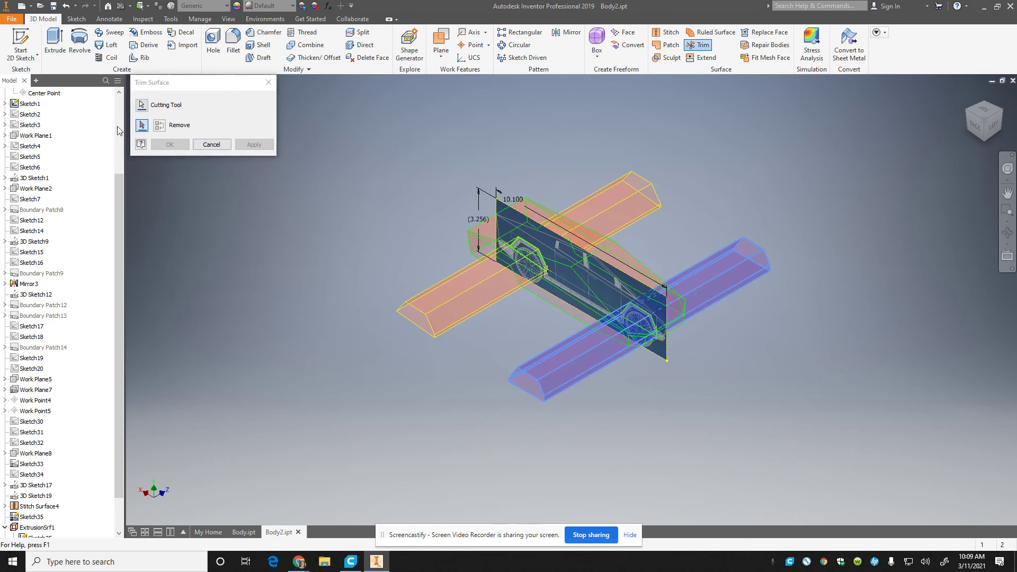
pyautogui.scroll(-5, 619, 341)
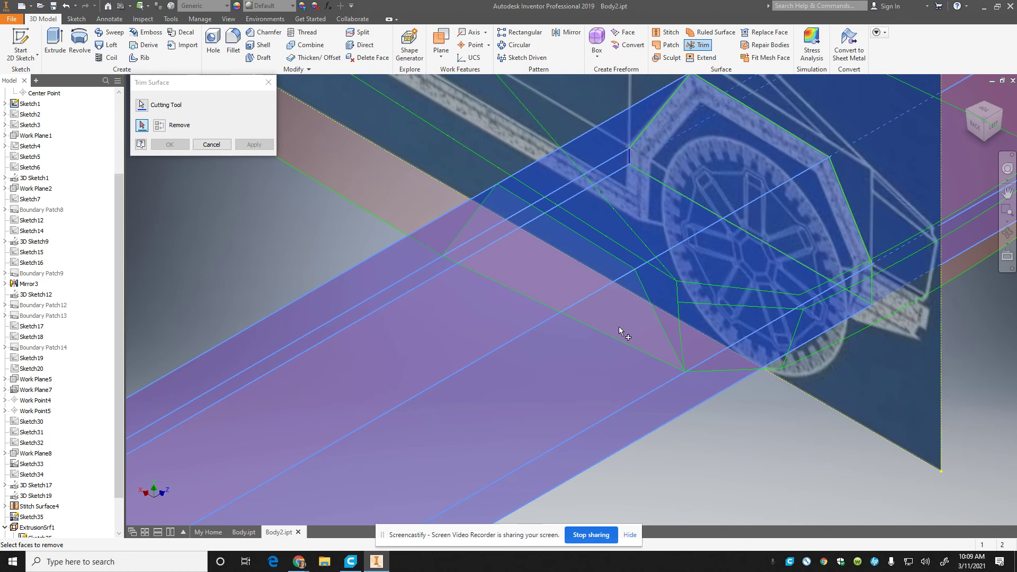
pyautogui.click(619, 325)
pyautogui.scroll(5, 619, 325)
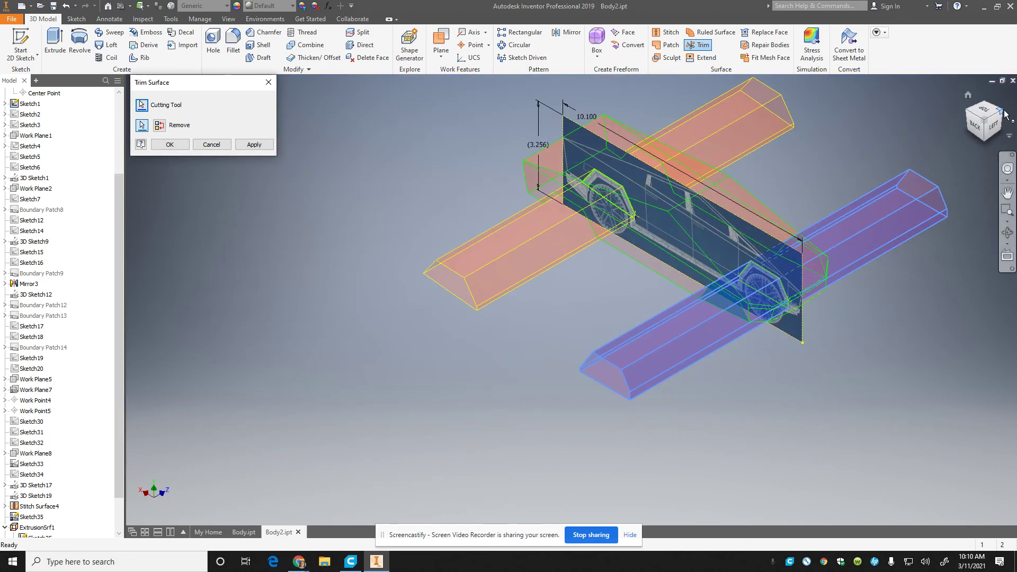
pyautogui.keyDown('shift'); pyautogui.moveTo(911, 181); pyautogui.dragTo(622, 358, button='middle'); pyautogui.keyUp('shift')
pyautogui.scroll(-5, 583, 344)
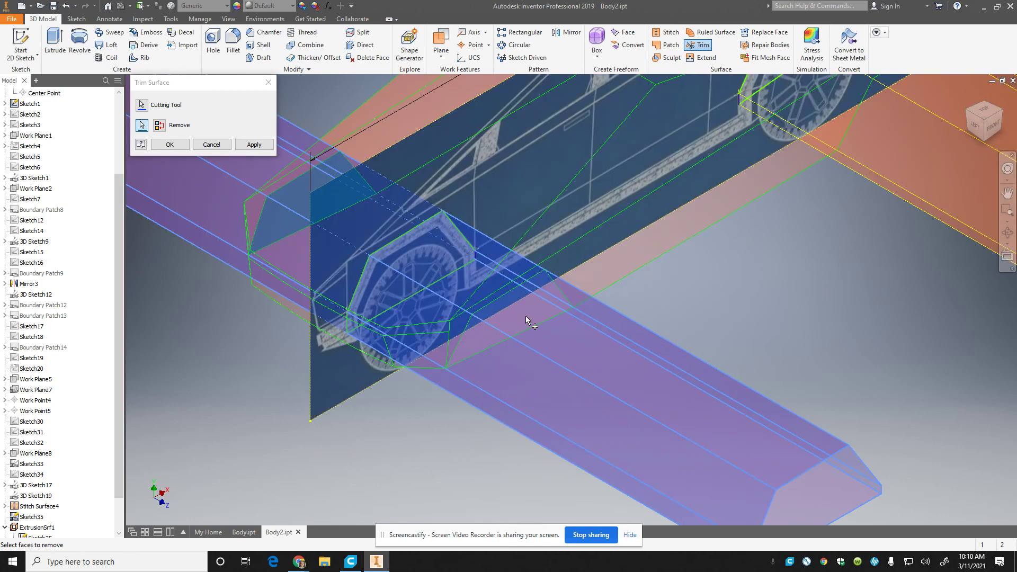
pyautogui.click(252, 144)
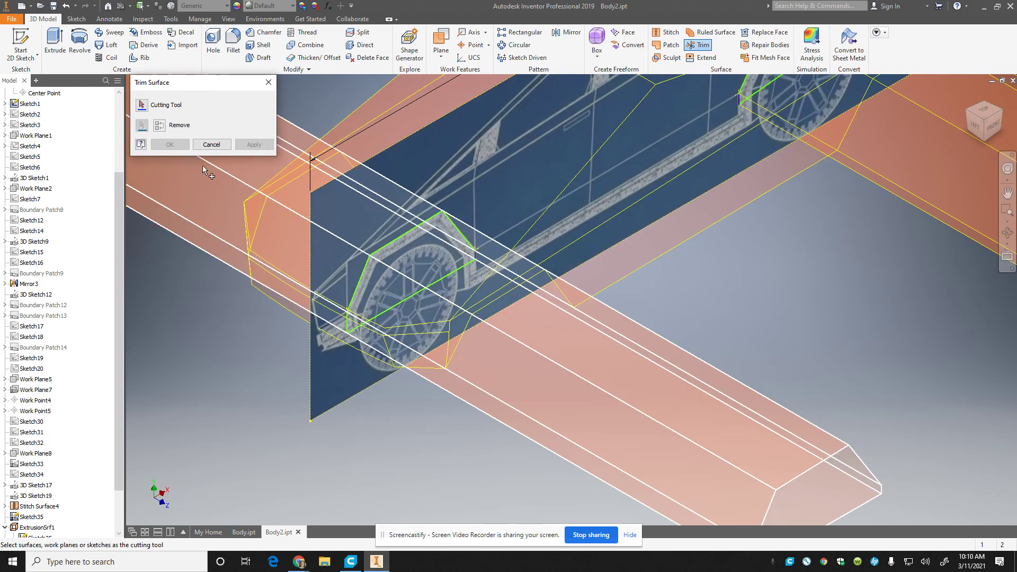
# Step: Close Trim Surface and hide ExtrusionSrf2 and ExtrusionSrf1, leaving the body with Trim1 and Trim2
pyautogui.click(208, 144)
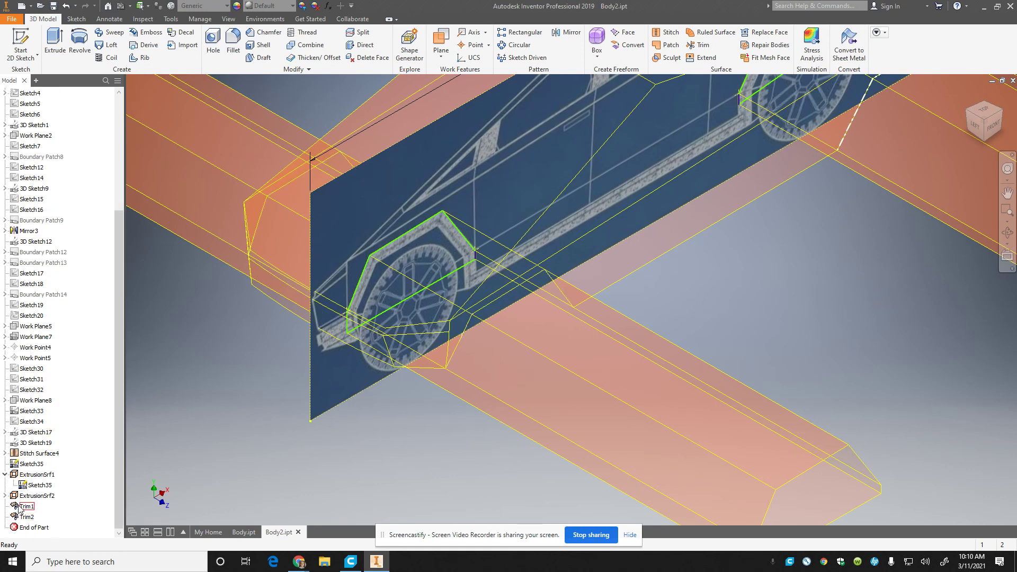
pyautogui.rightClick(18, 499)
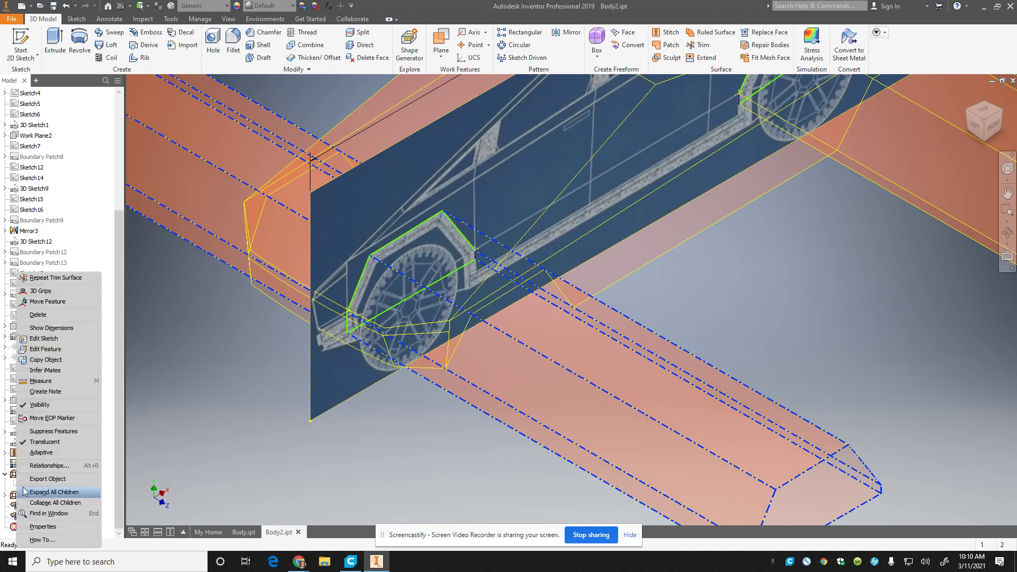
pyautogui.click(46, 412)
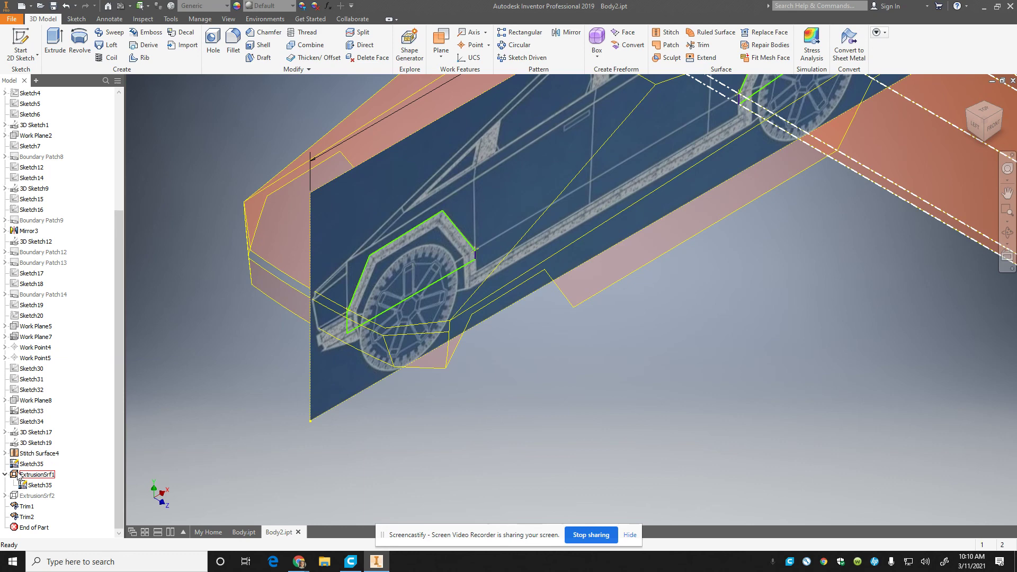
pyautogui.rightClick(27, 452)
pyautogui.click(42, 405)
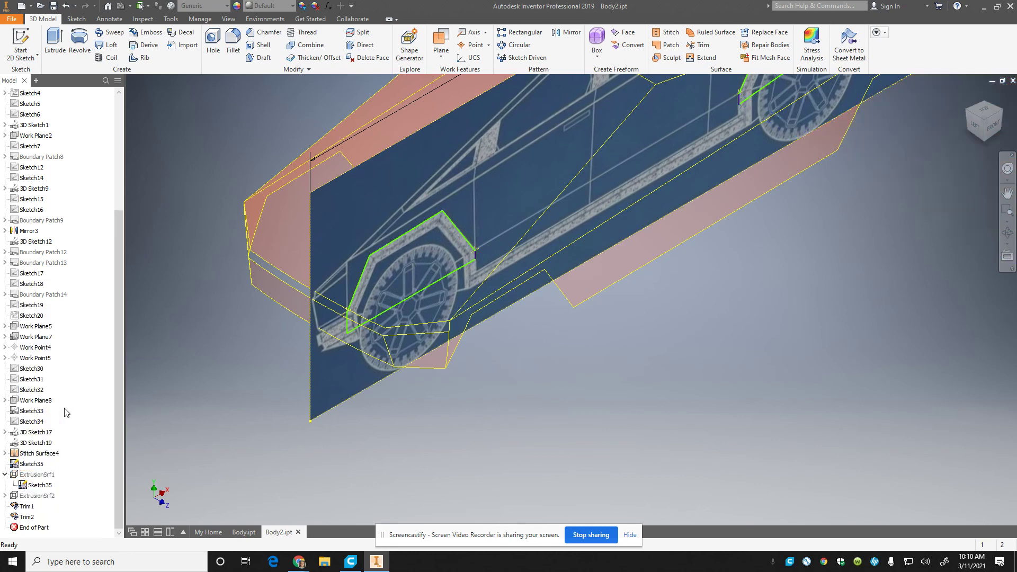
pyautogui.scroll(-5, 723, 329)
pyautogui.scroll(4, 739, 315)
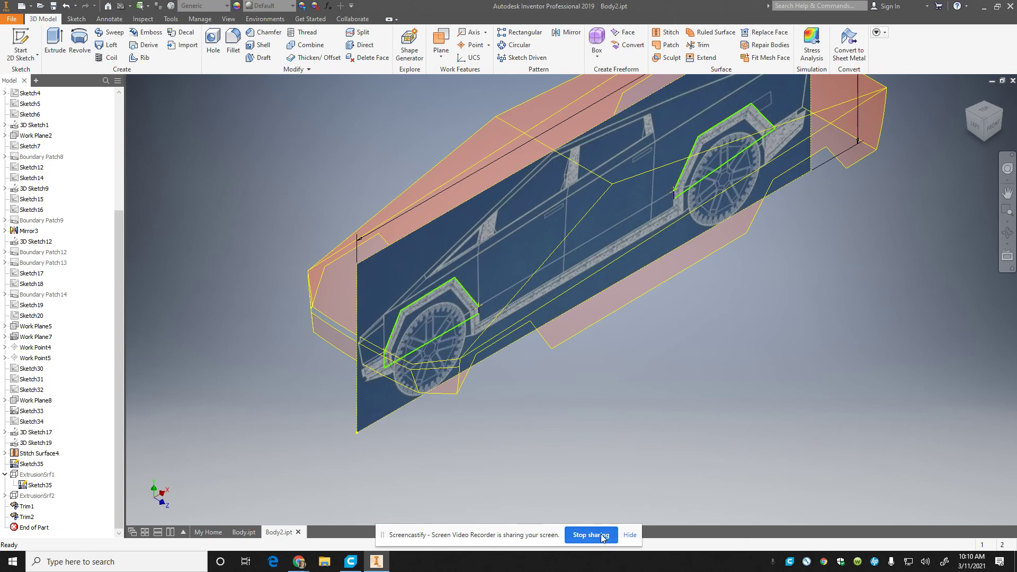
pyautogui.scroll(2, 708, 257)
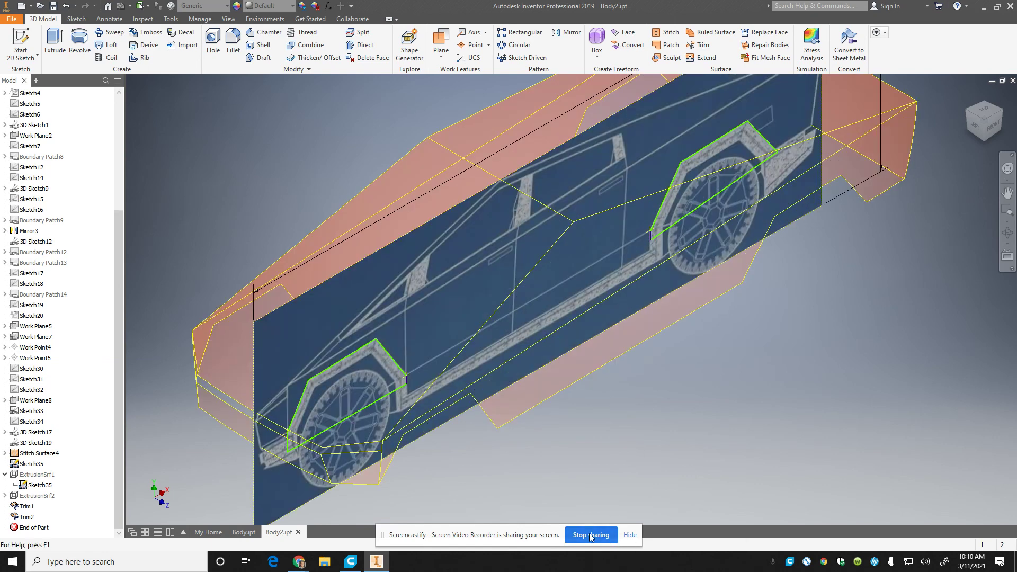